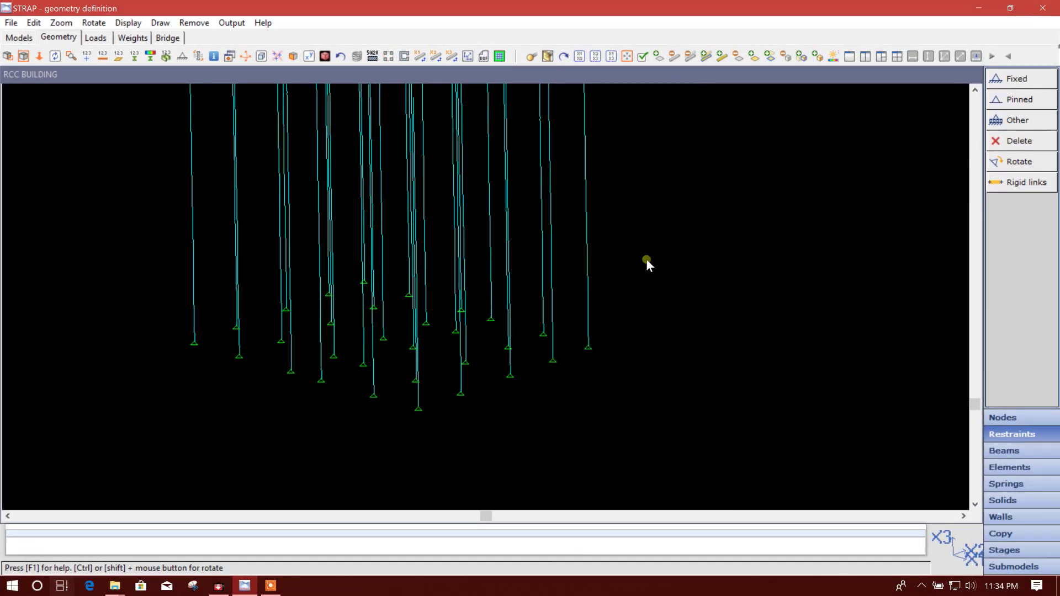
Show the node markers along the columns and bring the column bases into view
middle_drag(646, 259, 614, 276)
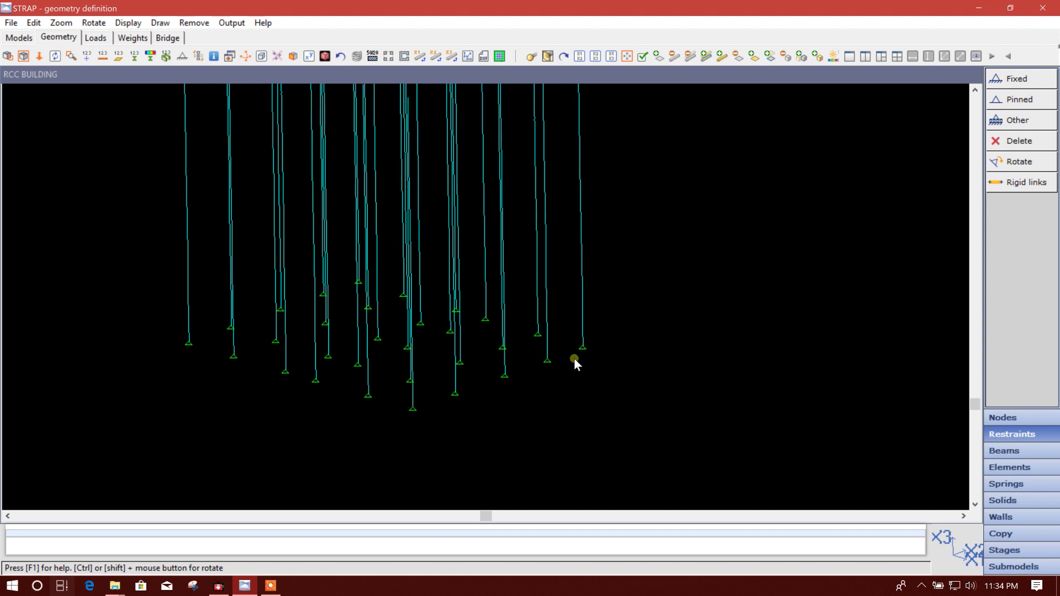
mouse_move(619, 300)
middle_down()
mouse_move(600, 336)
mouse_move(609, 300)
middle_up()
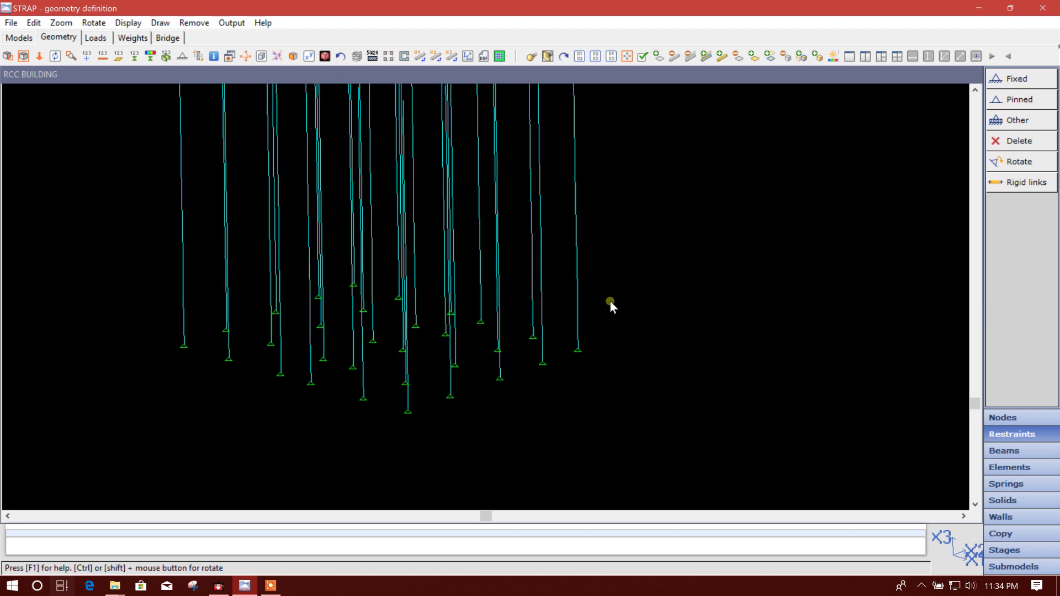
click(279, 59)
middle_drag(387, 362, 409, 362)
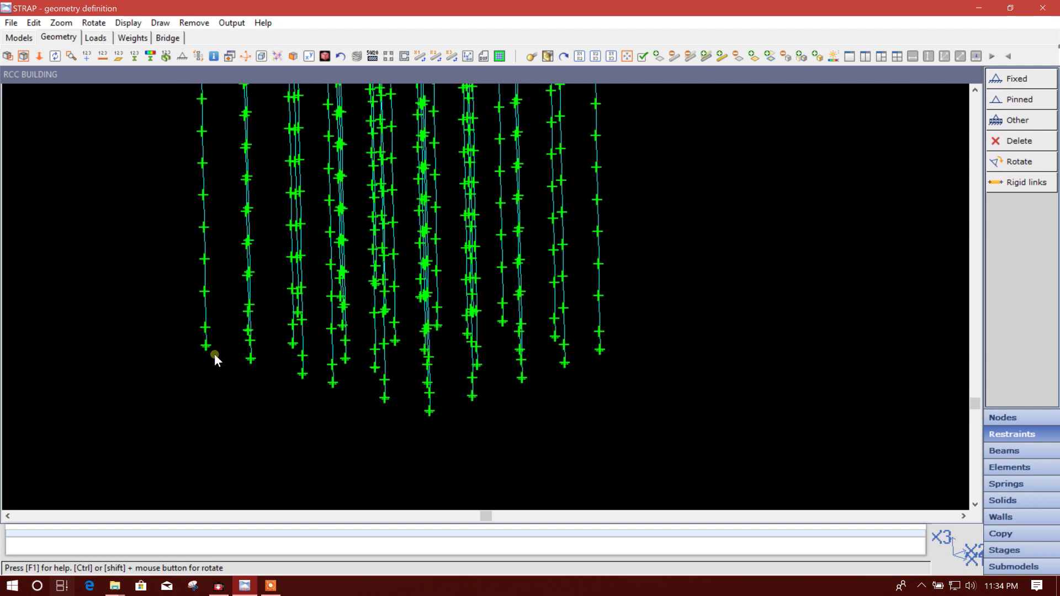
scroll(189, 335, up, 1)
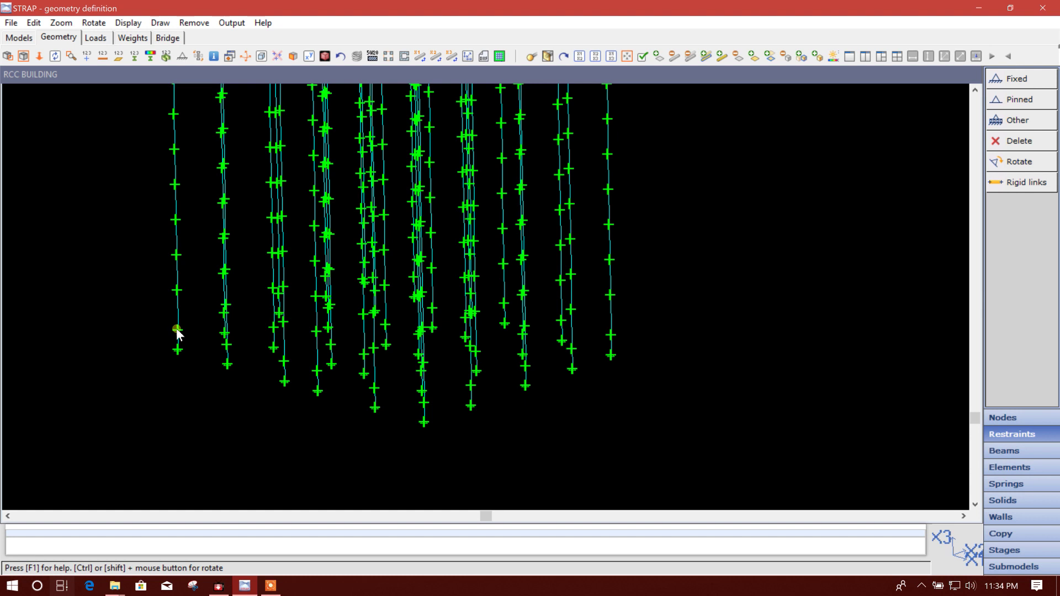
scroll(205, 336, down, 2)
scroll(213, 341, up, 2)
Limit the display by coordinates to X3 between -0.01 and 1.81, taking both limits from the lowest two nodes of a corner column
click(309, 57)
drag(221, 86, 607, 97)
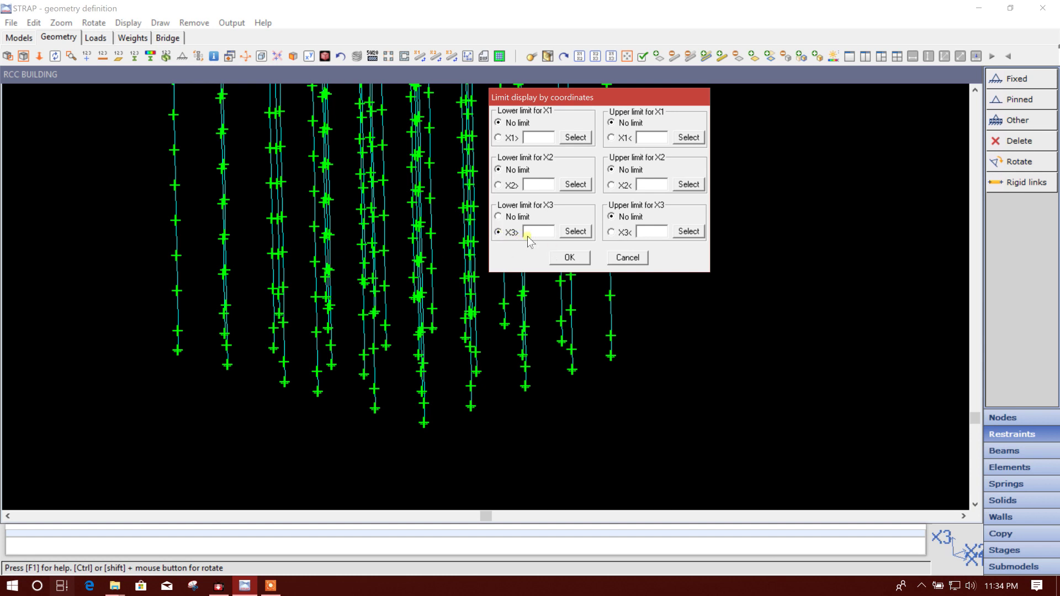
click(576, 231)
click(179, 353)
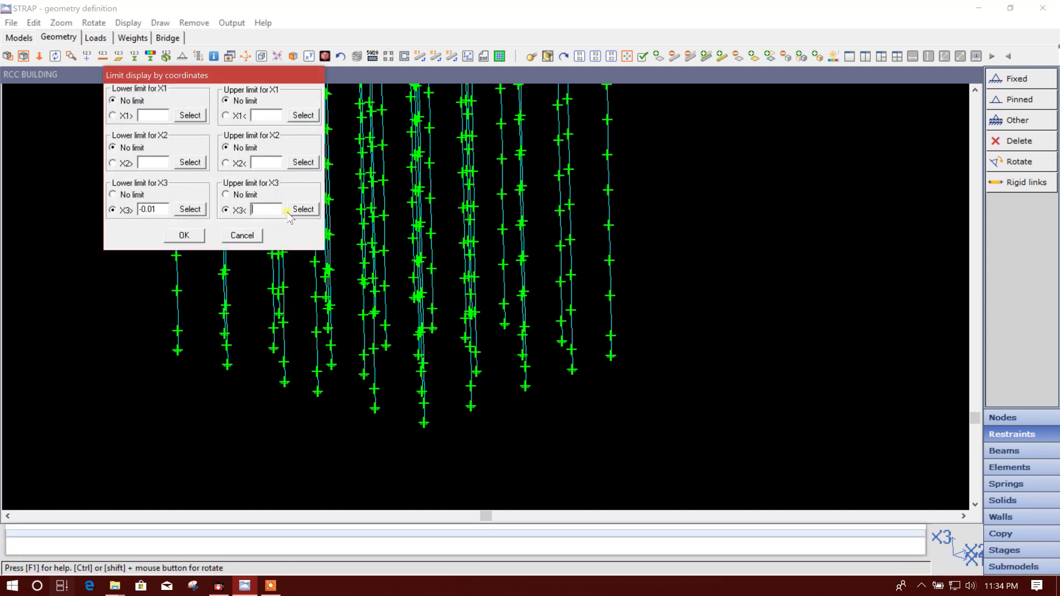
click(299, 208)
click(181, 333)
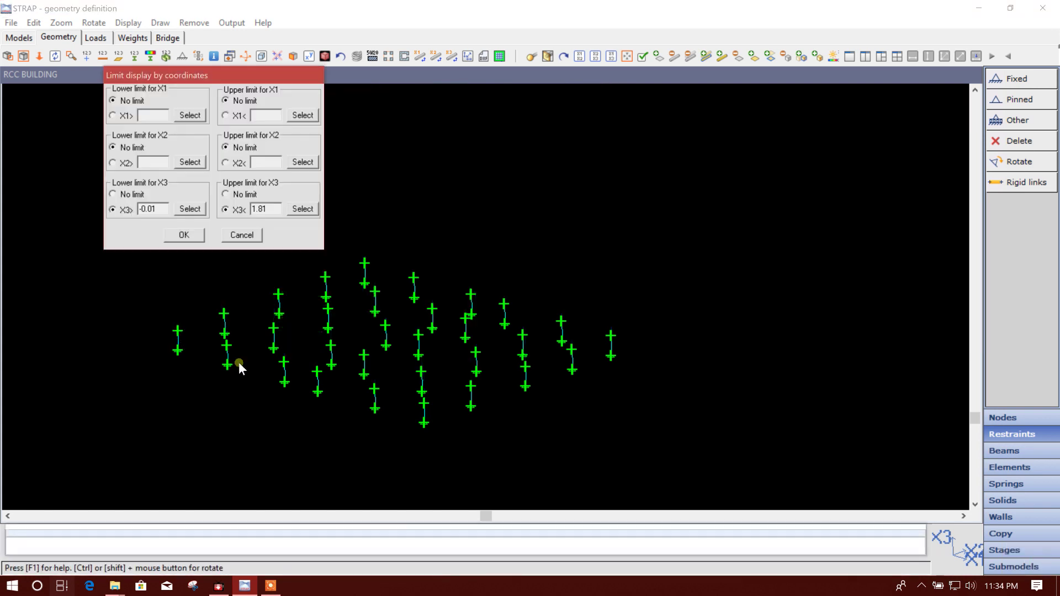
click(185, 236)
Examine the isolated lowest column segments and their nodes across the whole building plan
scroll(307, 326, up, 5)
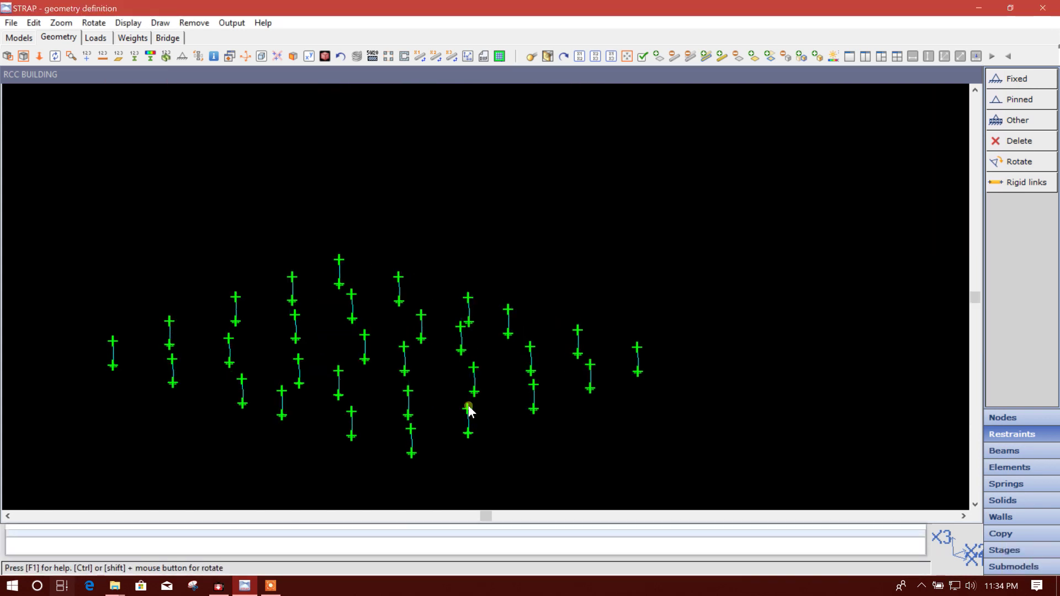
scroll(499, 333, up, 3)
middle_drag(338, 426, 478, 352)
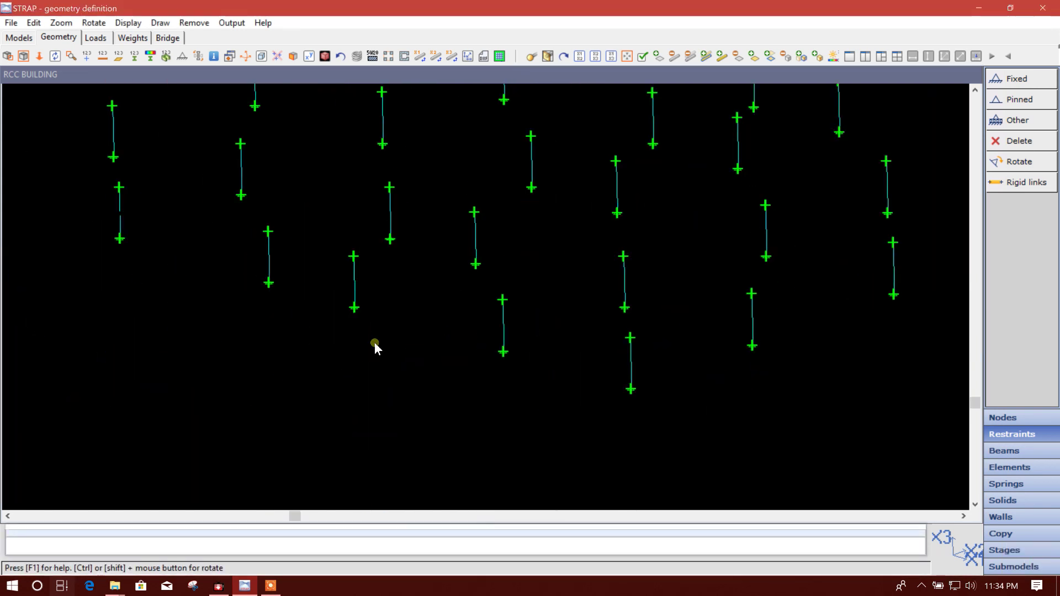
middle_drag(372, 310, 440, 391)
middle_drag(145, 287, 289, 299)
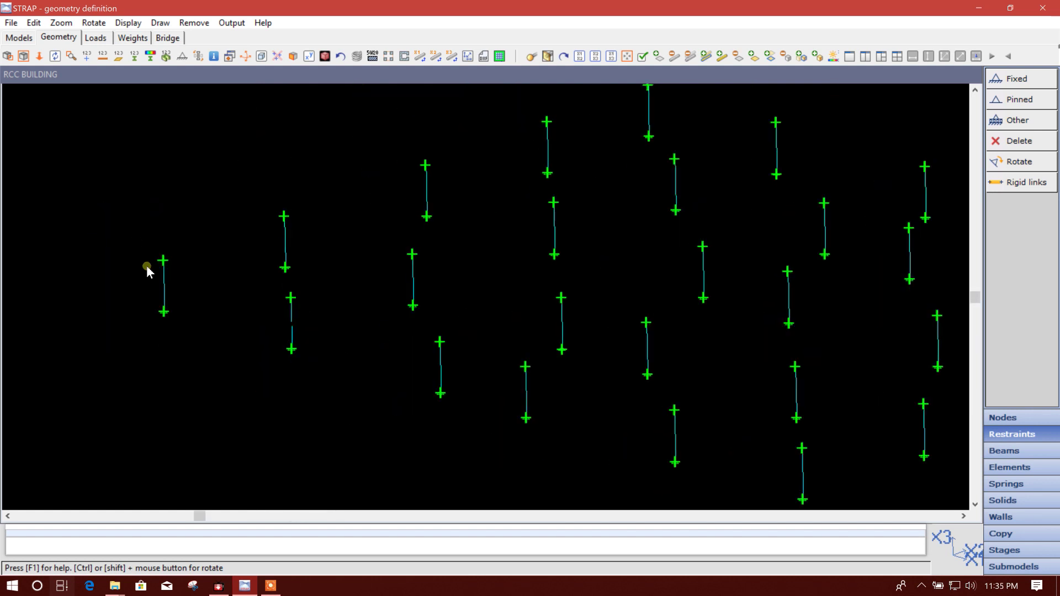
middle_drag(364, 204, 290, 292)
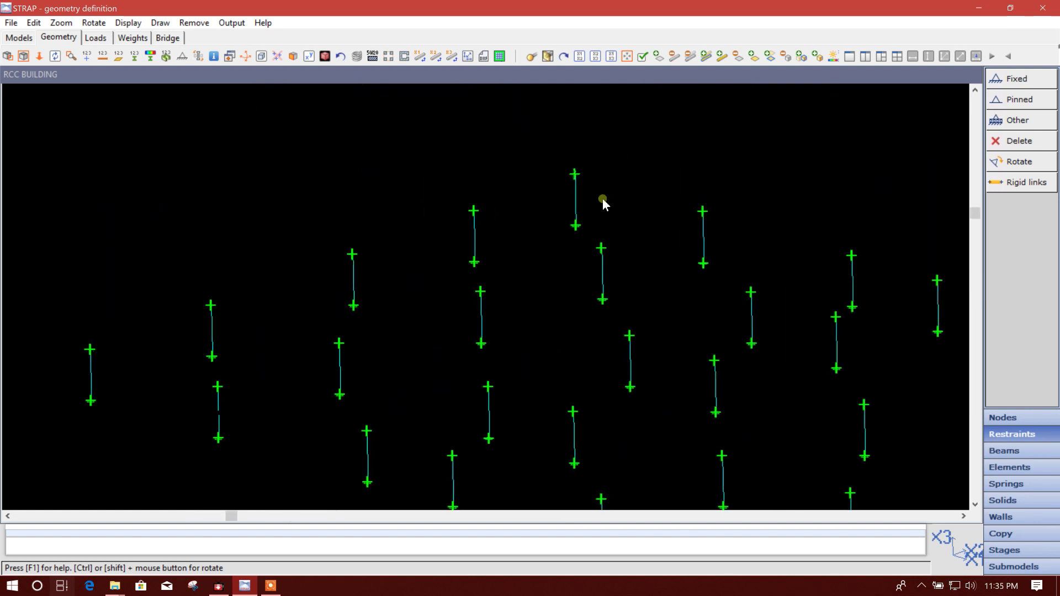
scroll(530, 330, down, 2)
scroll(471, 303, down, 2)
scroll(506, 303, up, 2)
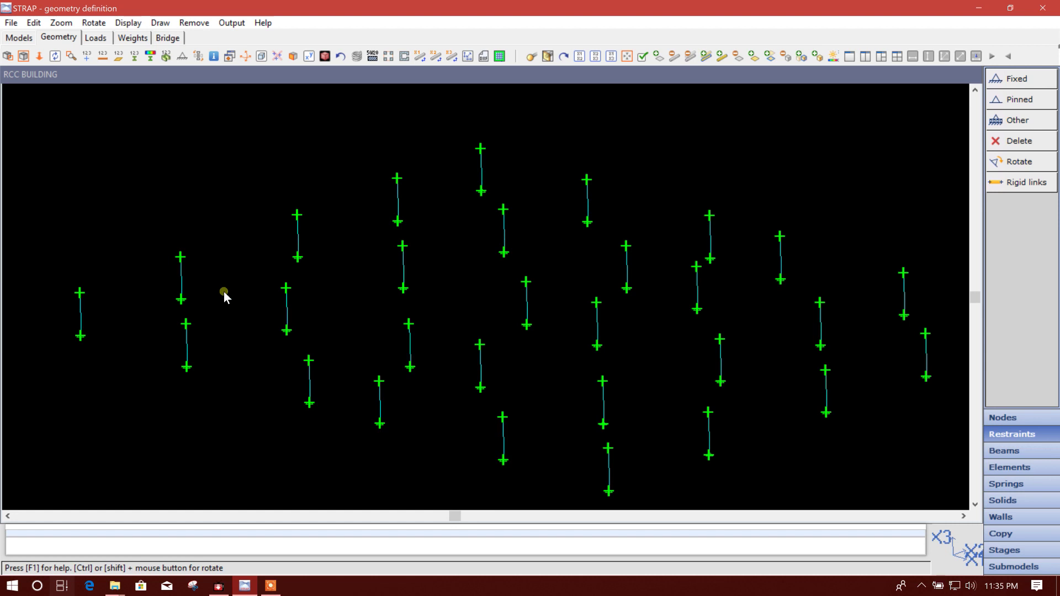
scroll(303, 291, down, 3)
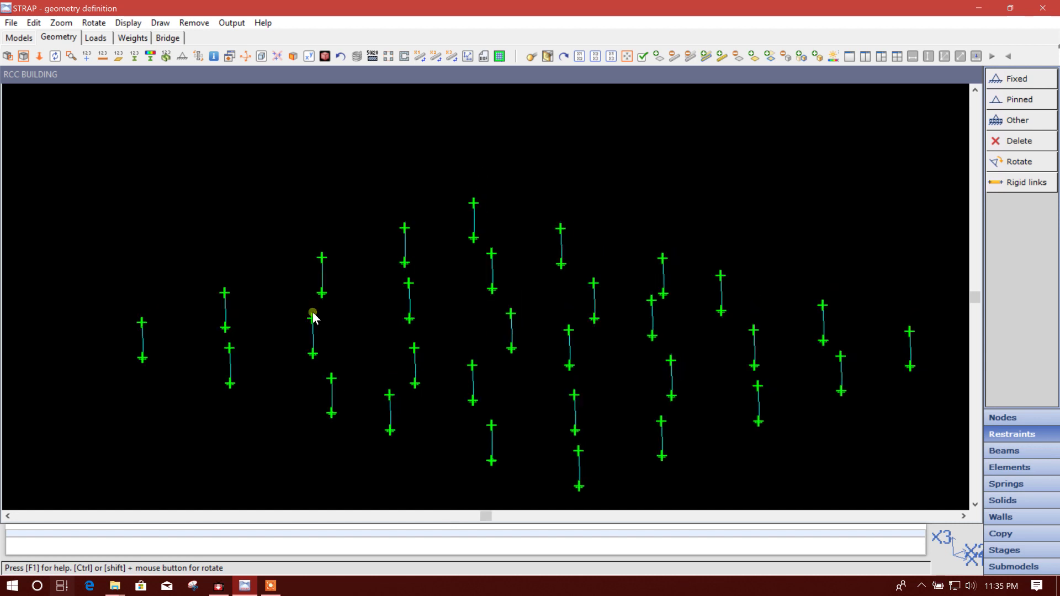
Define a line of beams along the back-left edge, joining the upper nodes of the column segments from corner to corner
click(1005, 450)
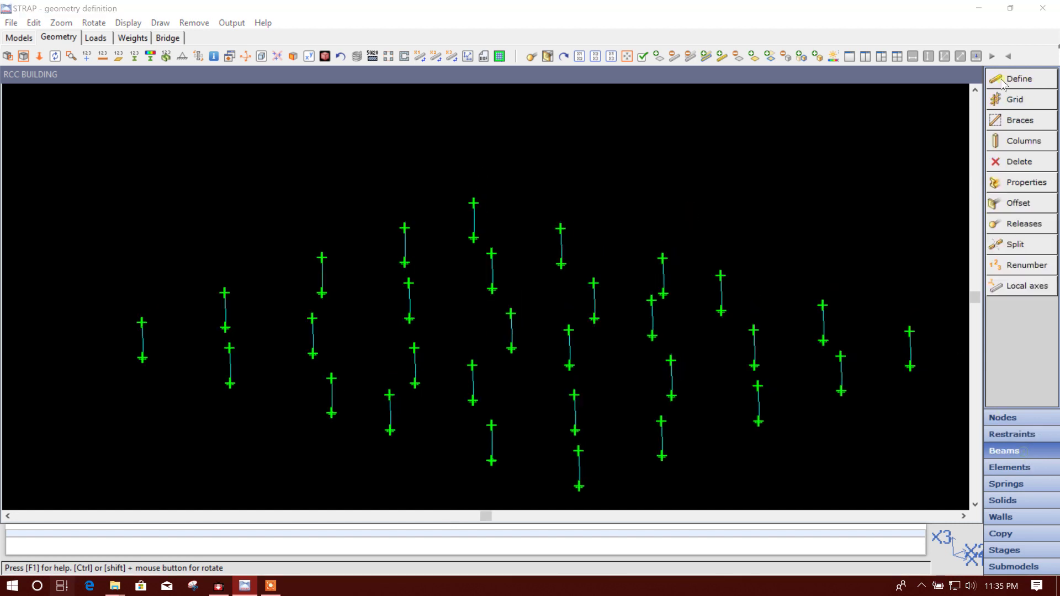
click(1004, 80)
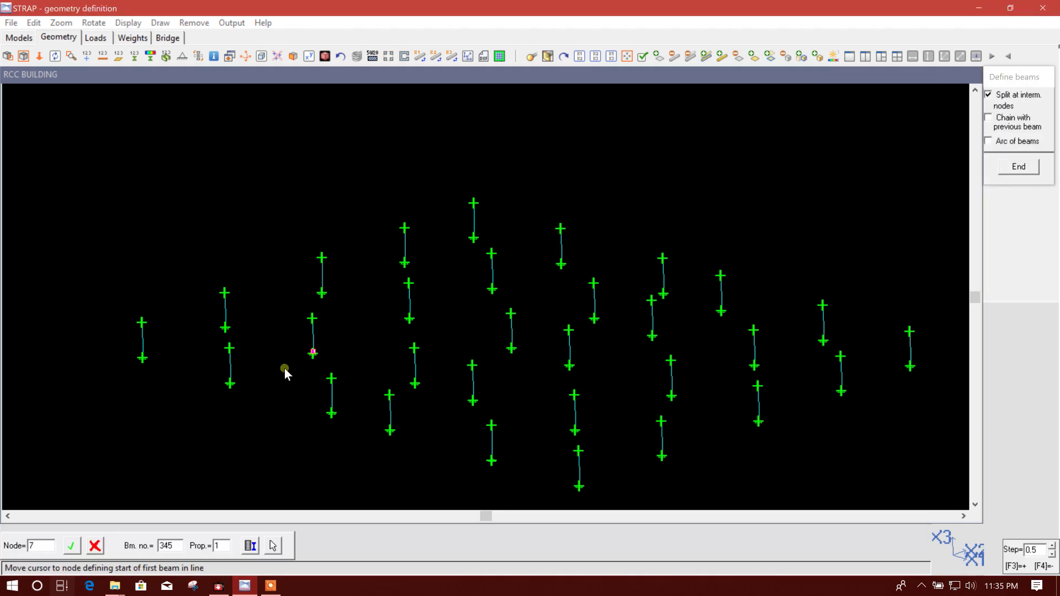
click(142, 325)
click(473, 203)
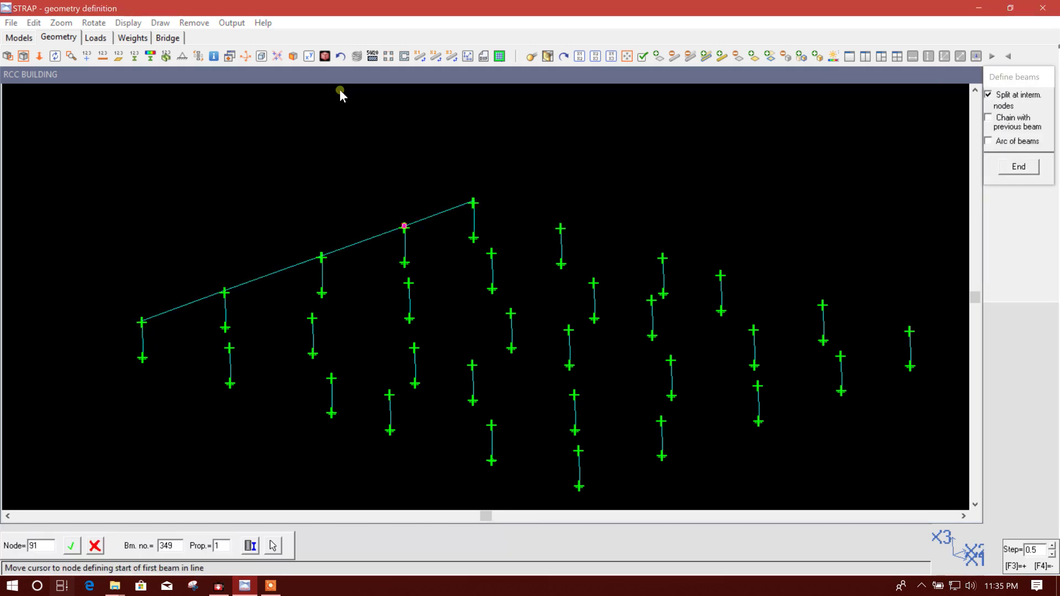
key(Escape)
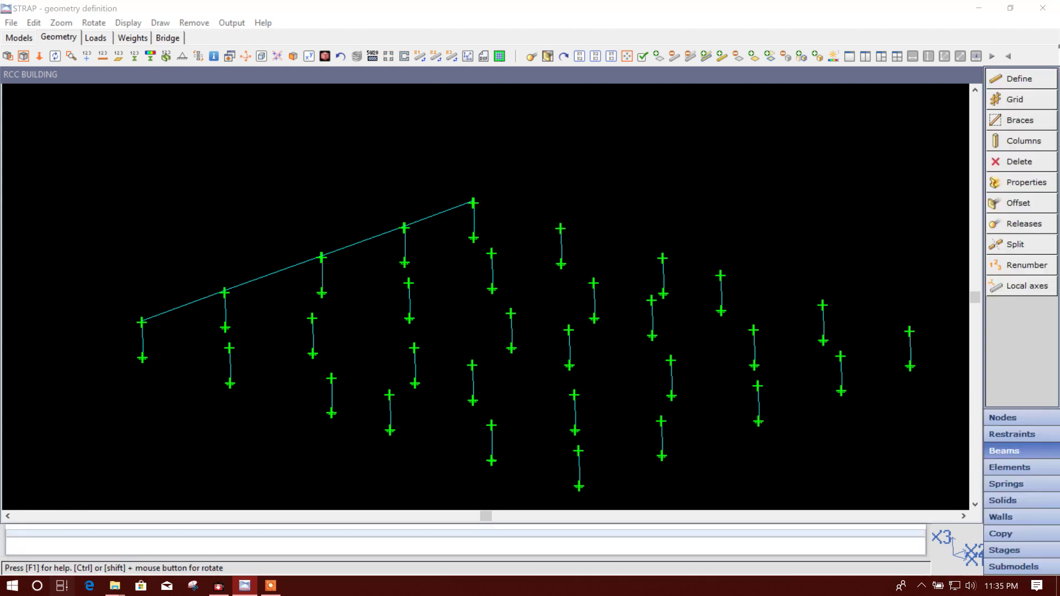
Define beam lines between the corner columns' upper nodes along the back-right and front-left edges of the plan
click(485, 127)
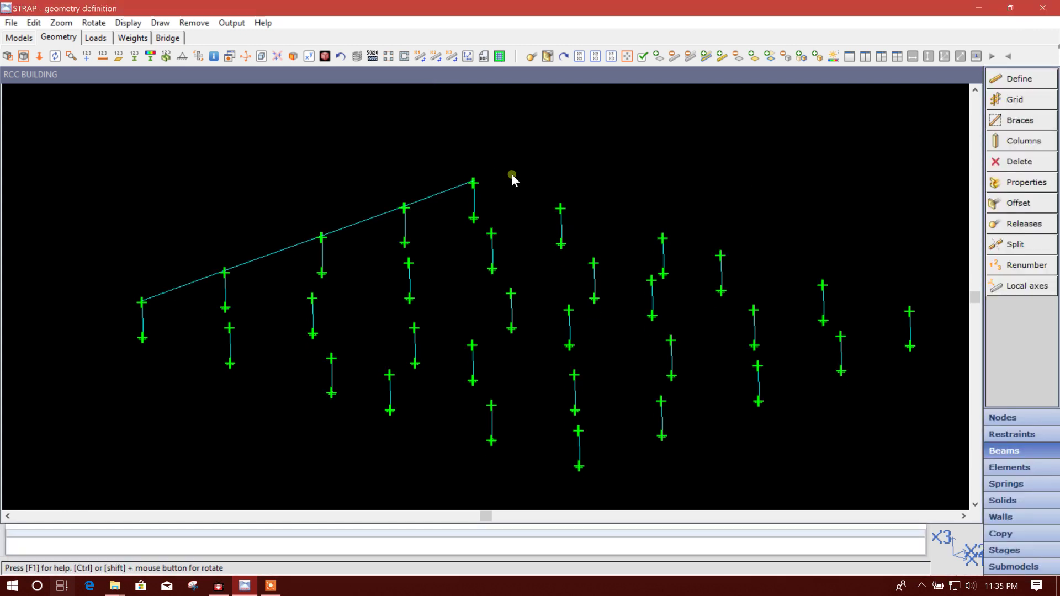
click(1018, 78)
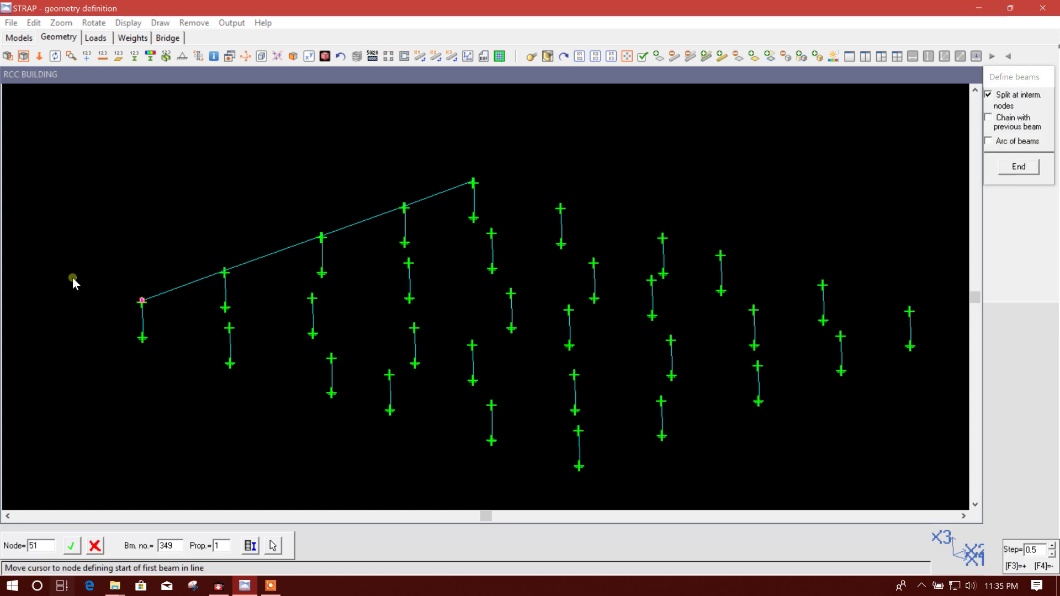
click(910, 309)
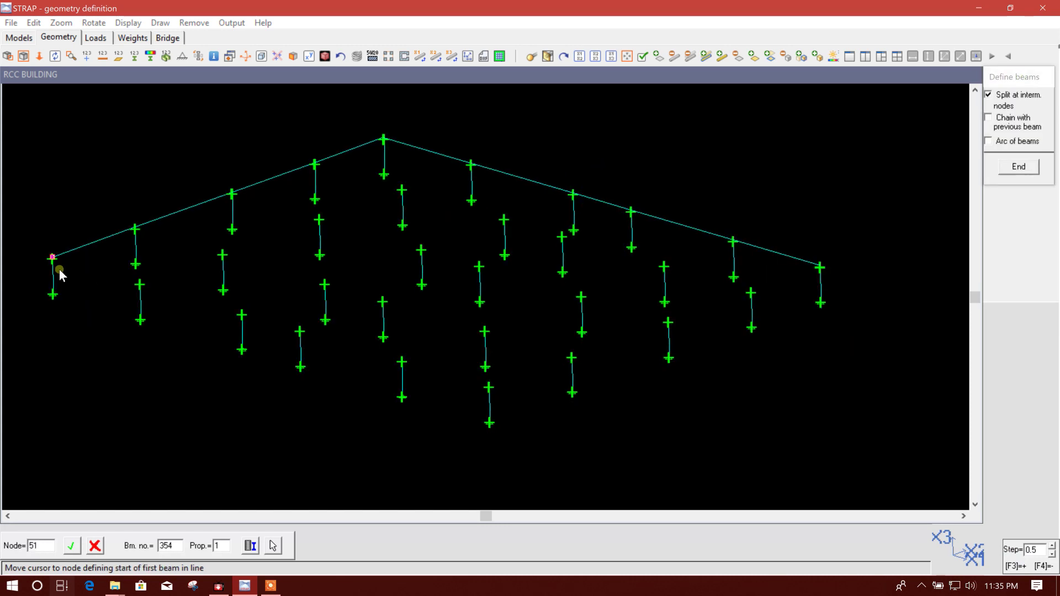
click(52, 261)
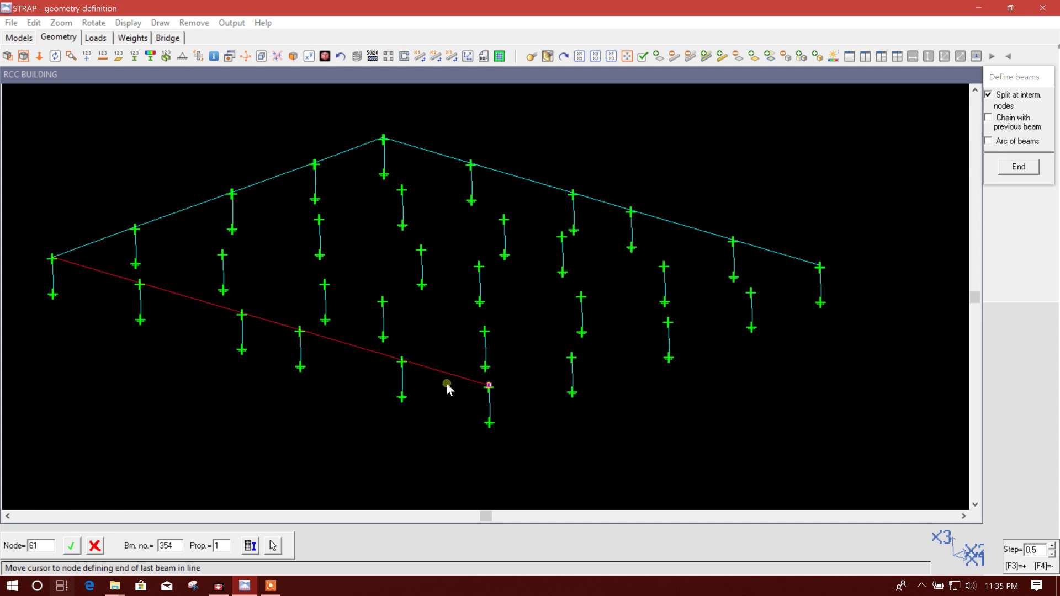
click(489, 386)
right_click(491, 390)
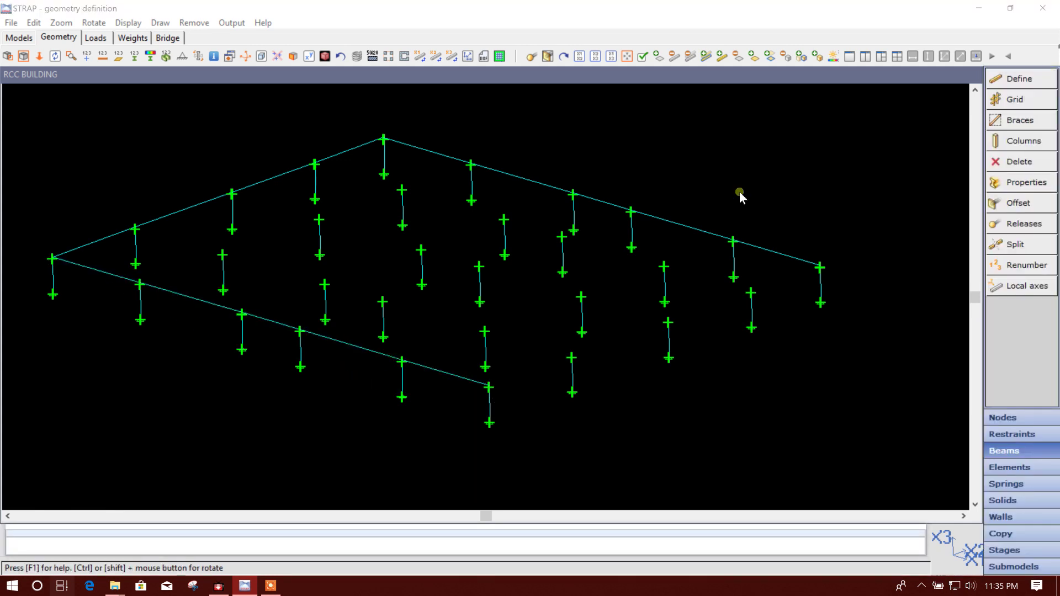
Define the beam line along the front-right edge between the front and right corner columns to close the perimeter
middle_drag(531, 390, 542, 374)
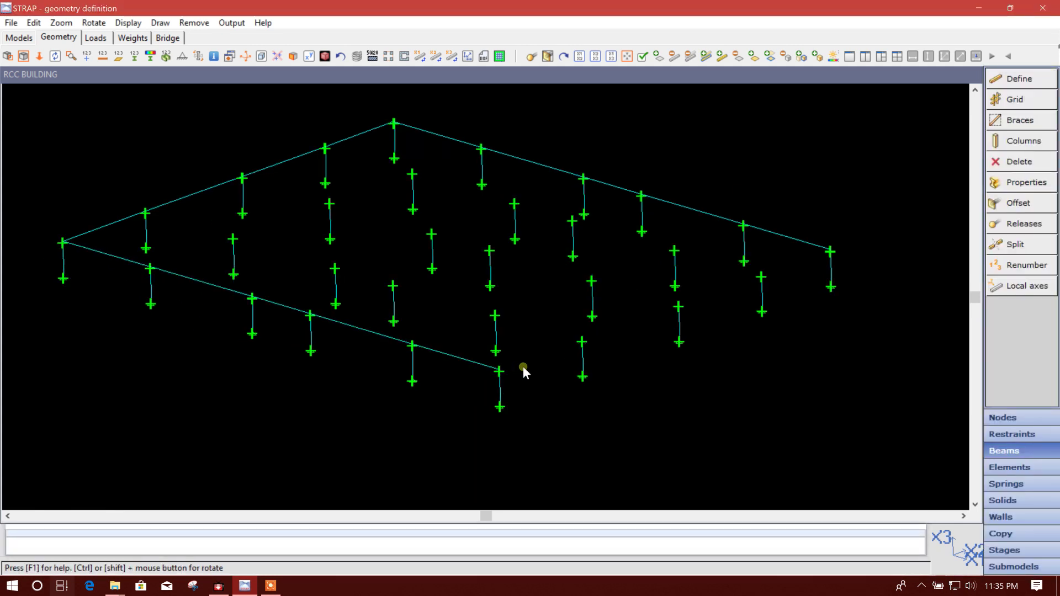
click(993, 118)
click(500, 370)
click(830, 252)
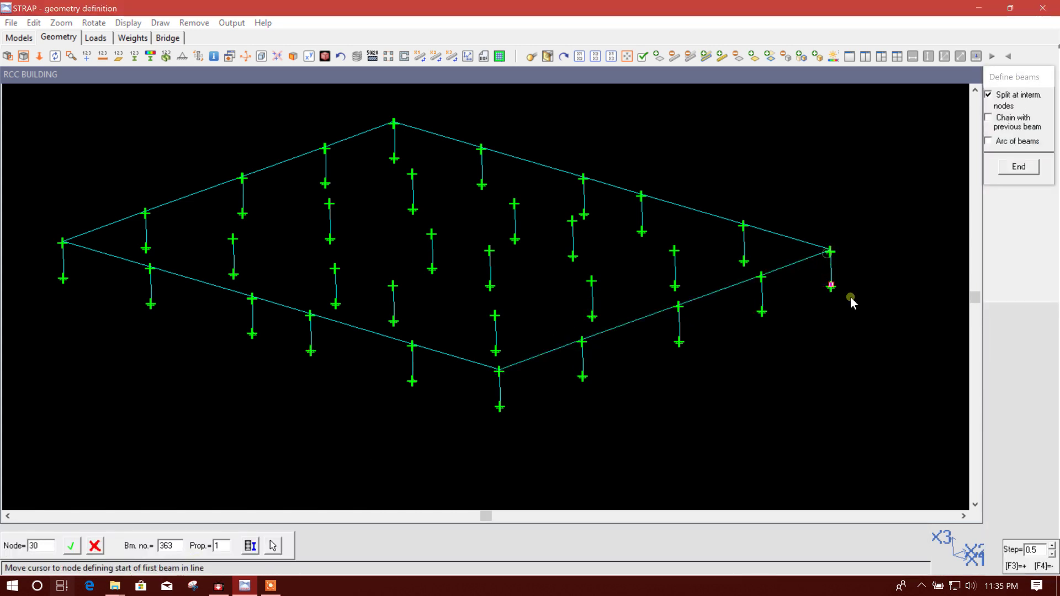
right_click(664, 323)
Define three interior beam lines parallel to the long edges, from the back-left edge nodes to the opposite front-right edge nodes
middle_drag(686, 172, 665, 207)
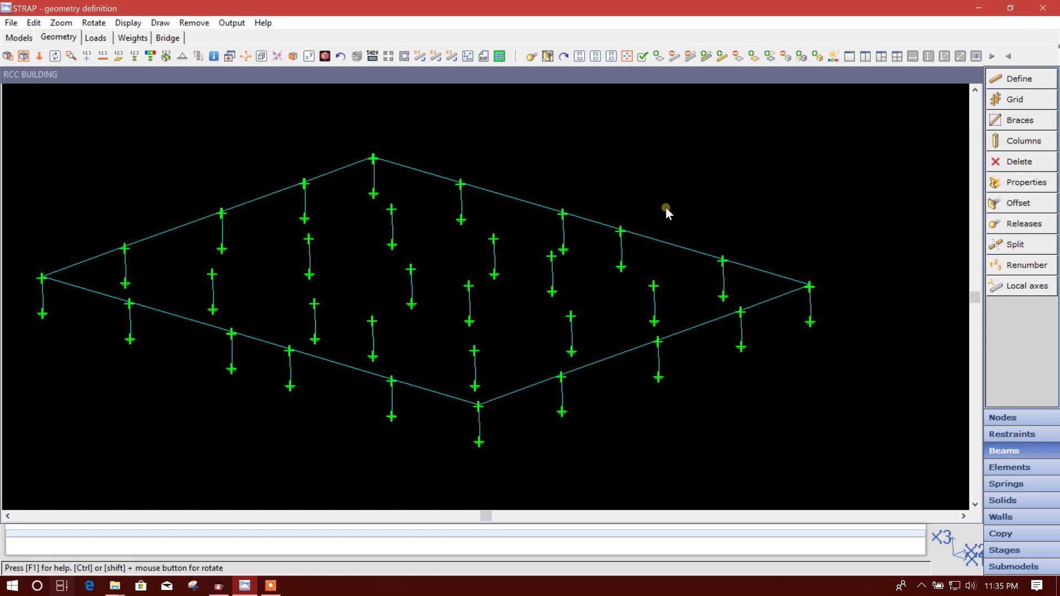
click(1010, 81)
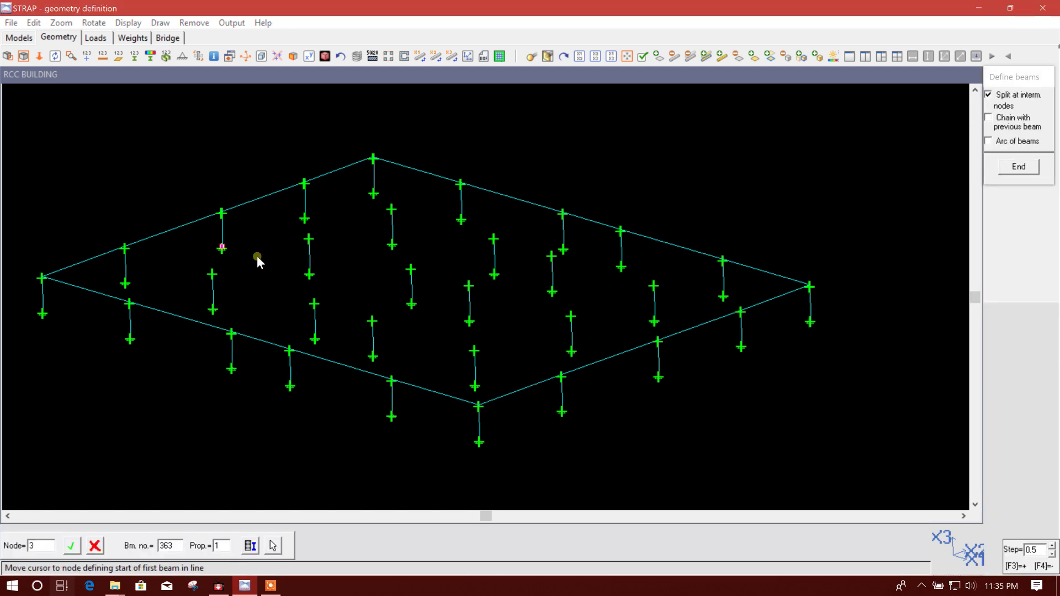
click(304, 184)
click(741, 311)
click(223, 215)
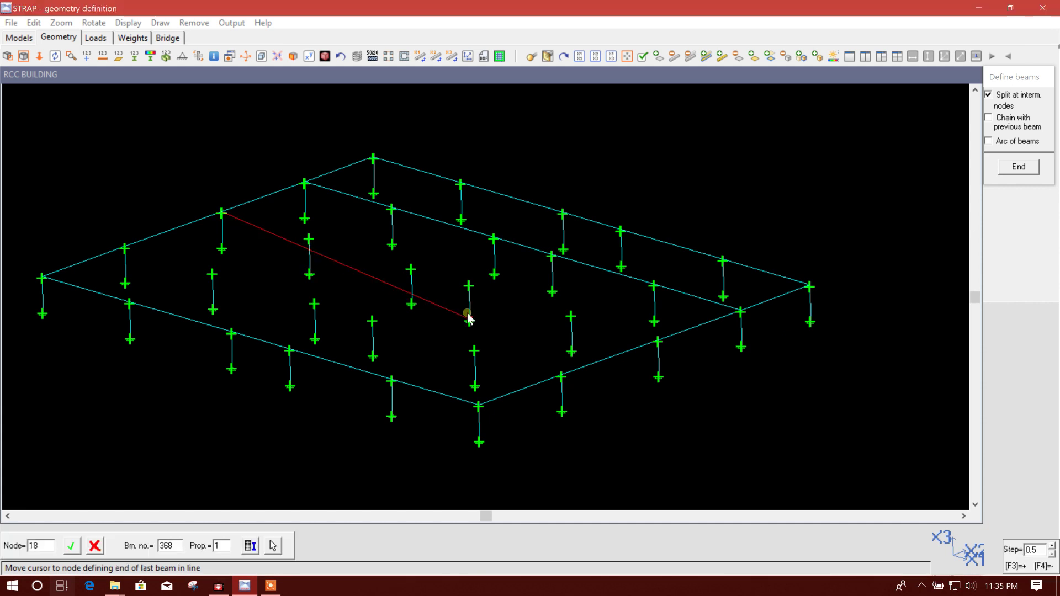
click(654, 339)
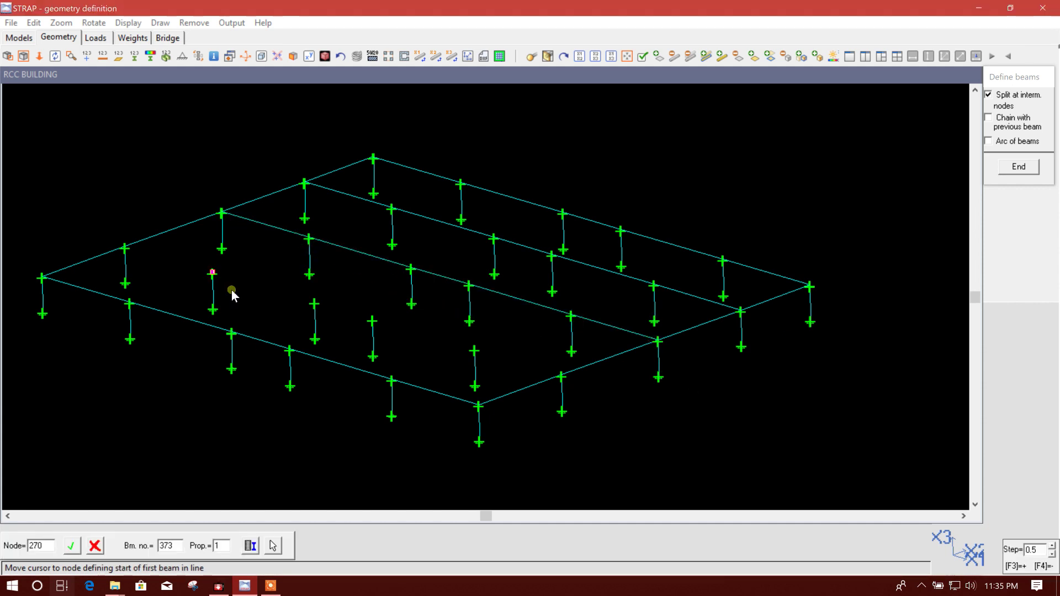
click(126, 255)
click(540, 368)
Define four interior beam lines parallel to the short edges, from the front-left edge nodes to the opposite back-right edge nodes
click(134, 303)
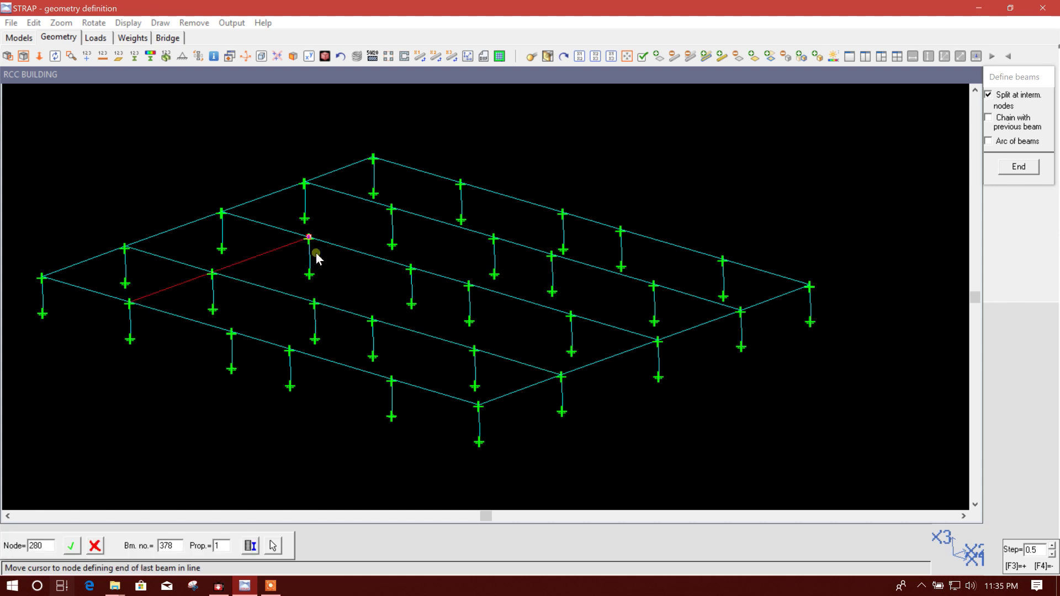
click(449, 188)
click(269, 320)
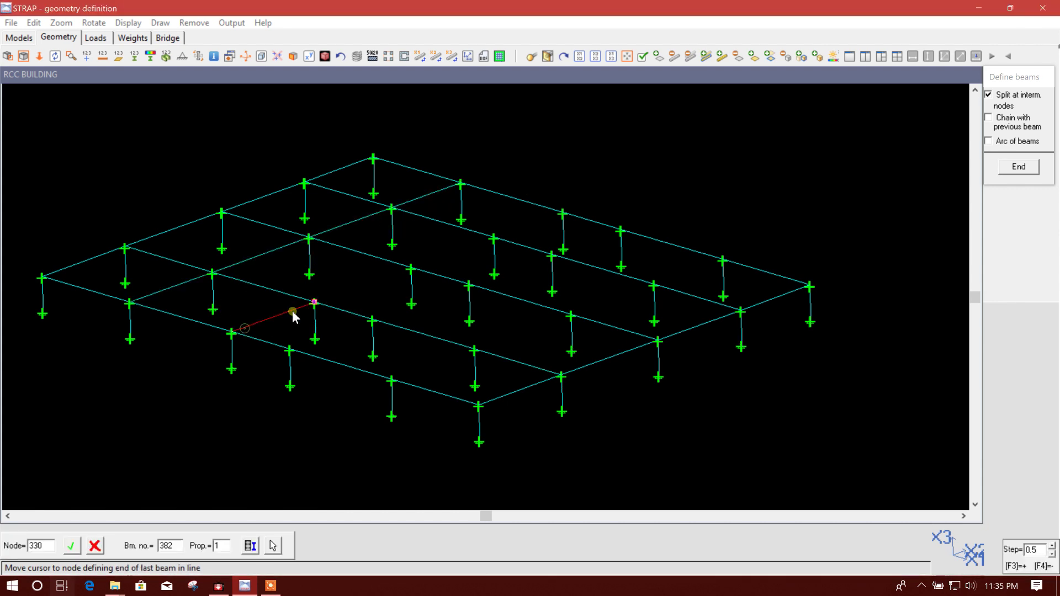
click(561, 216)
click(301, 346)
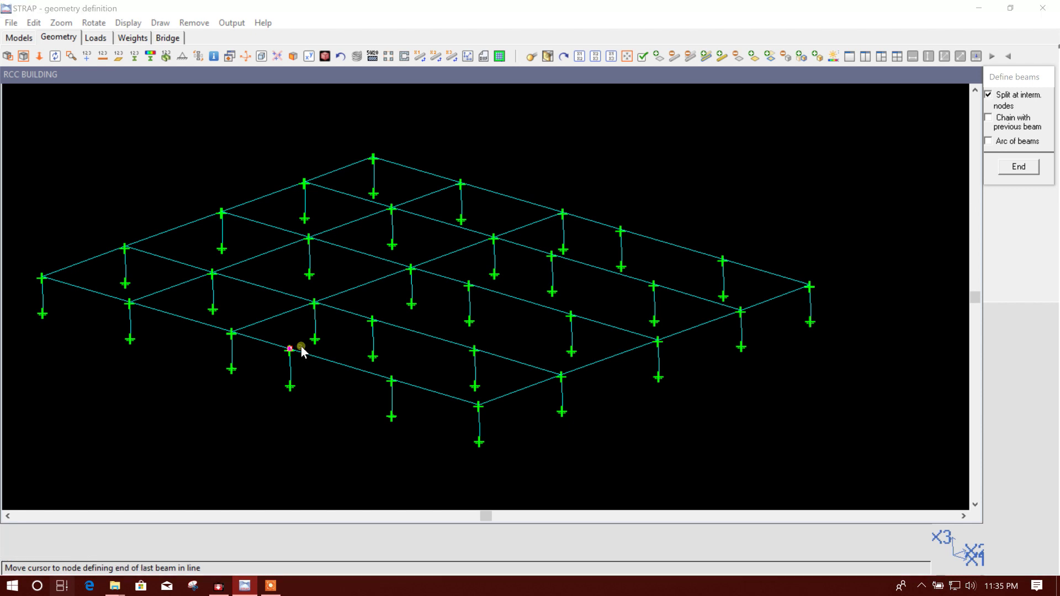
click(625, 234)
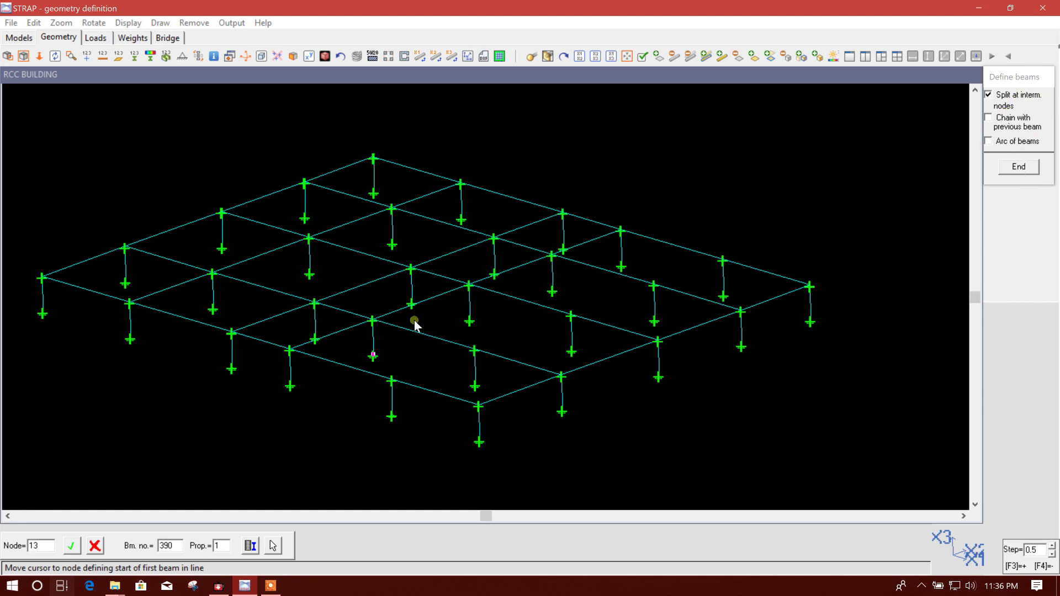
click(392, 381)
click(724, 239)
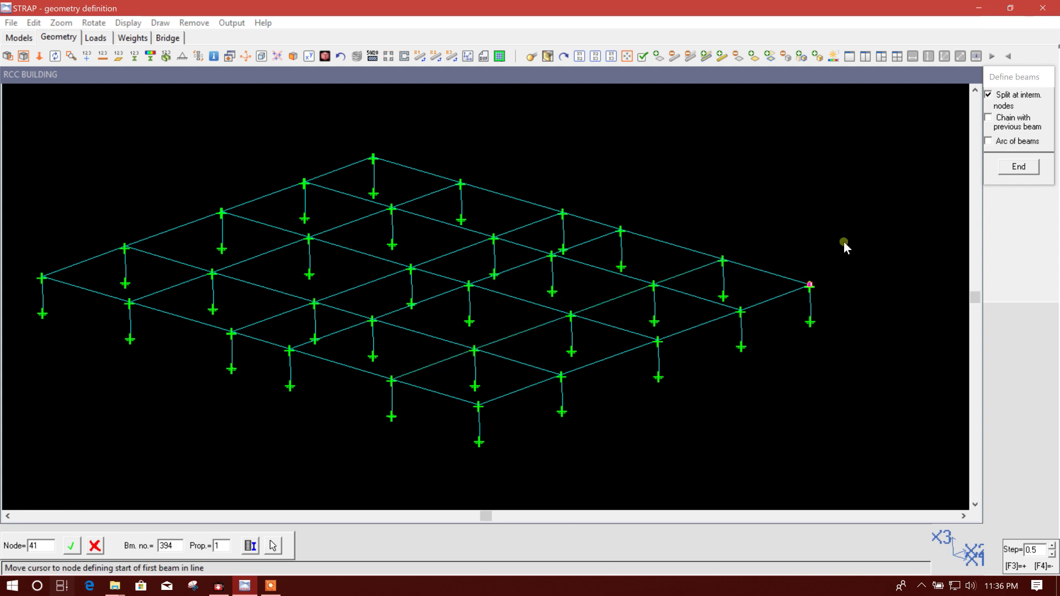
right_click(620, 160)
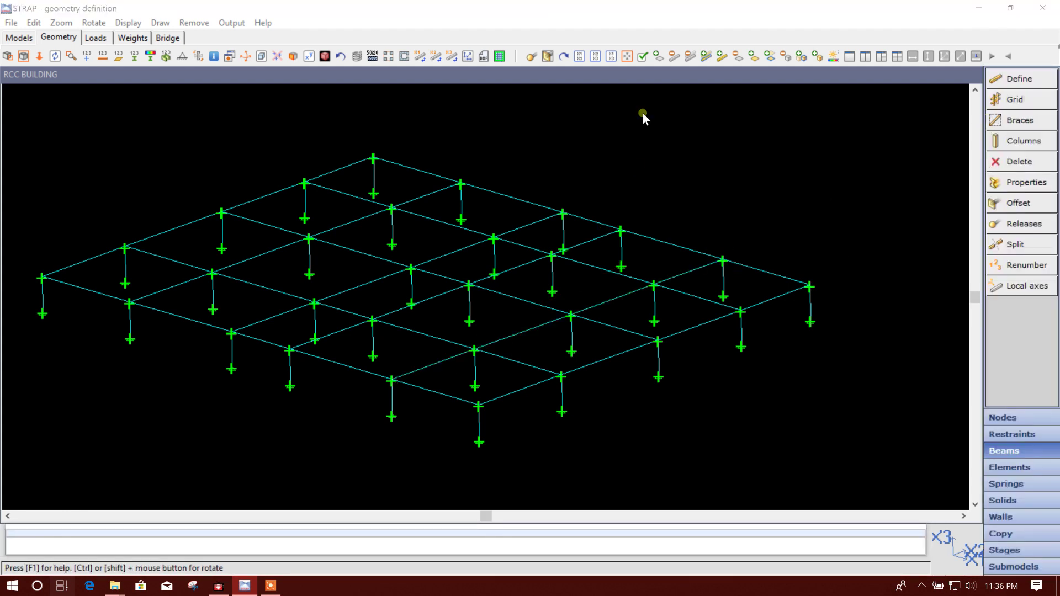
drag(643, 113, 638, 186)
drag(197, 280, 232, 259)
drag(456, 294, 449, 316)
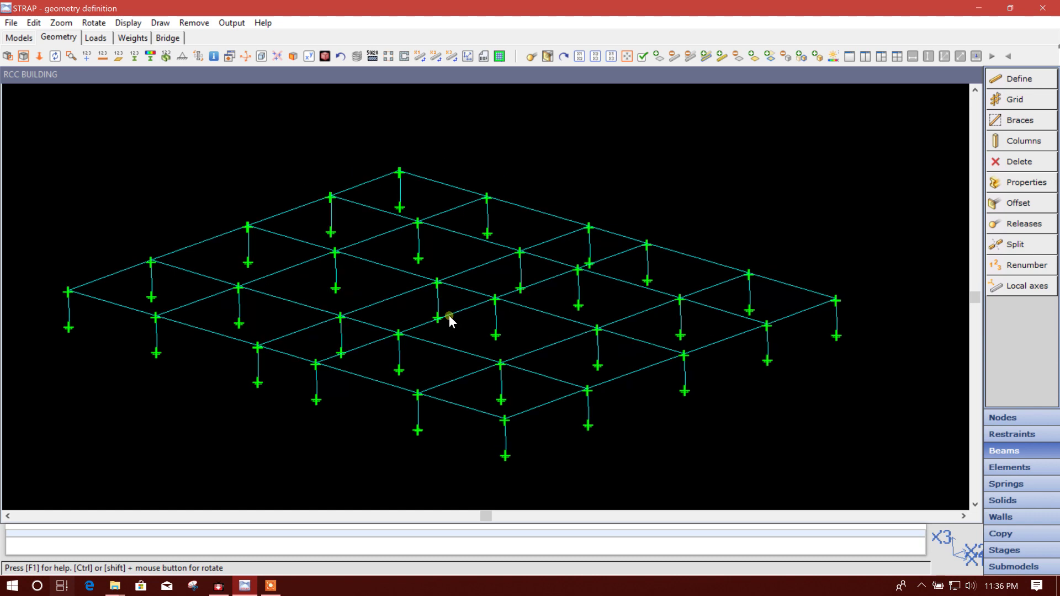
Define beam property no. 7 as a concrete rectangular section with B=30 cm and H=60 cm
click(1012, 185)
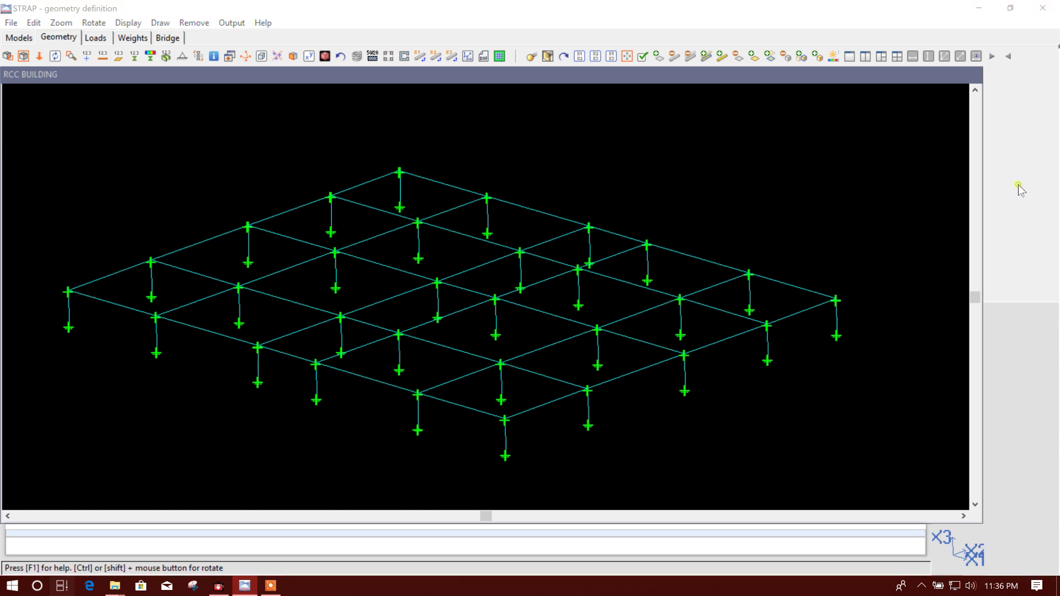
drag(142, 17, 259, 21)
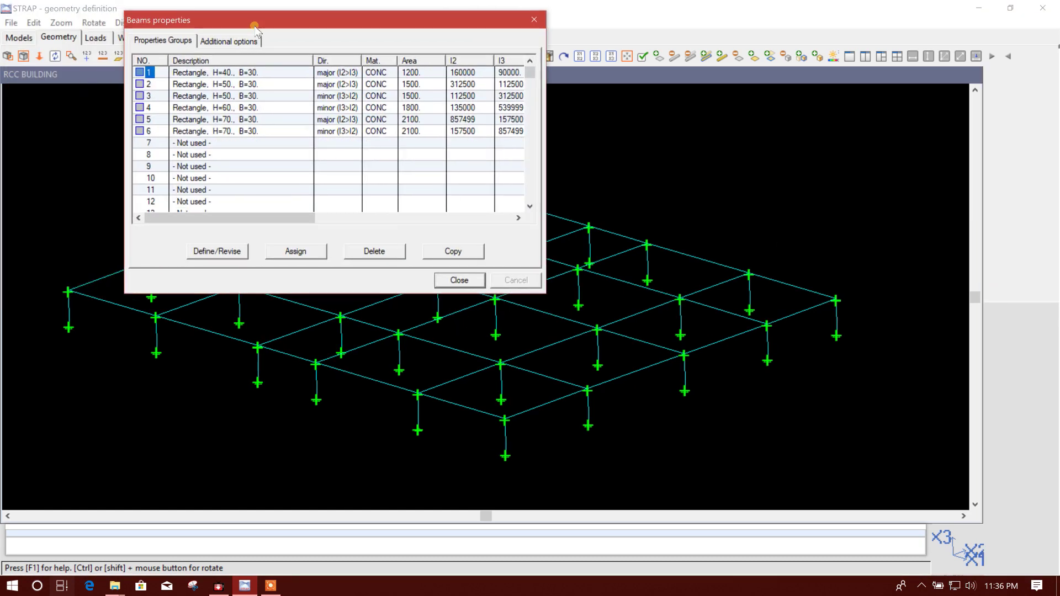
click(148, 143)
click(214, 252)
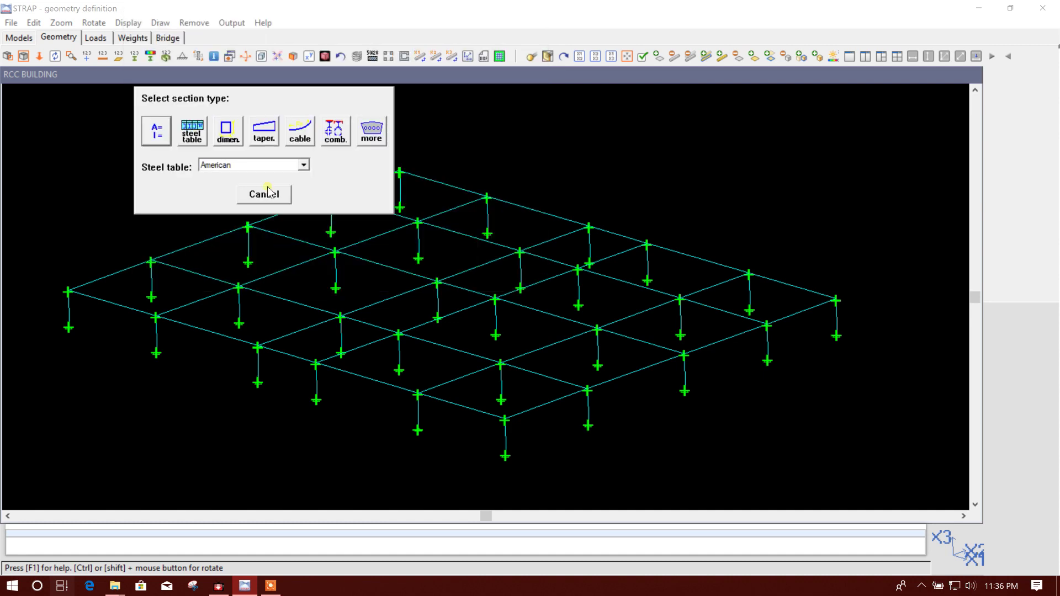
click(181, 99)
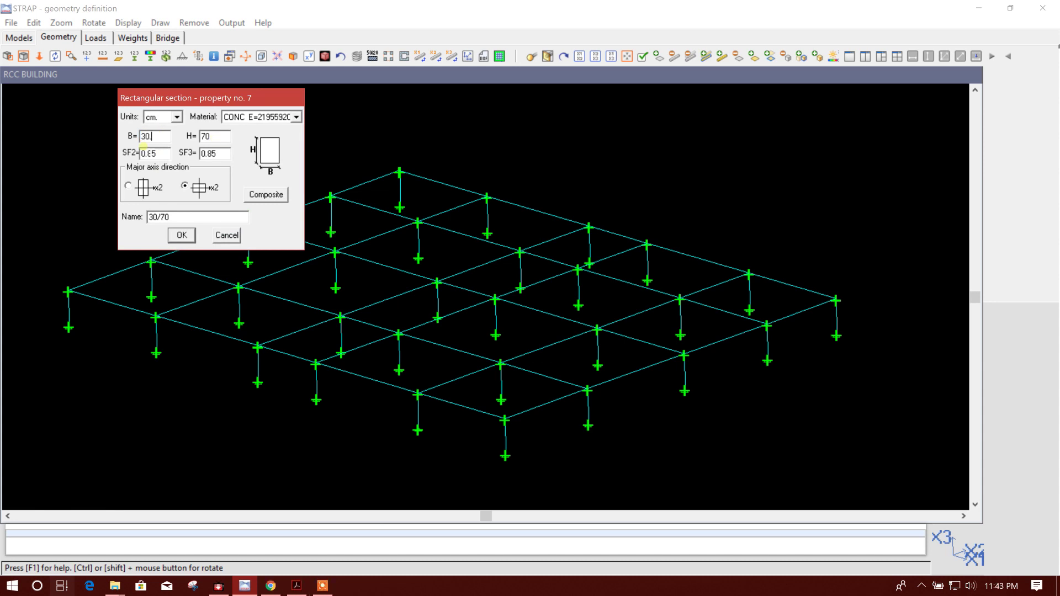
double_click(143, 136)
text(30)
double_click(219, 136)
text(60)
Orient section 30/60 with its height perpendicular to the x2 axis (major, I2>I3) and save the property
double_click(158, 154)
key(Tab)
drag(221, 98, 261, 103)
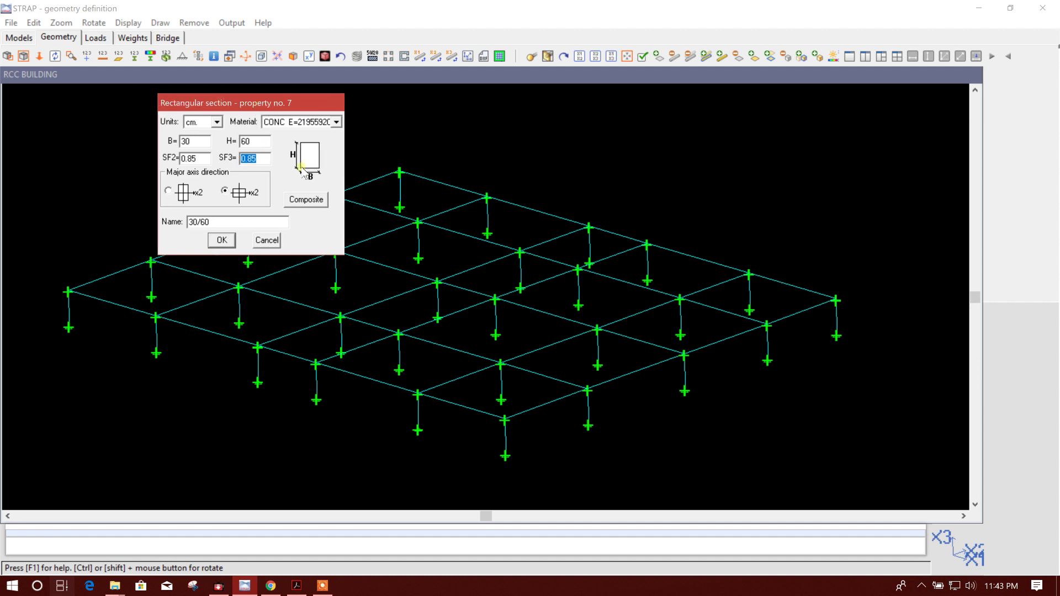
click(166, 191)
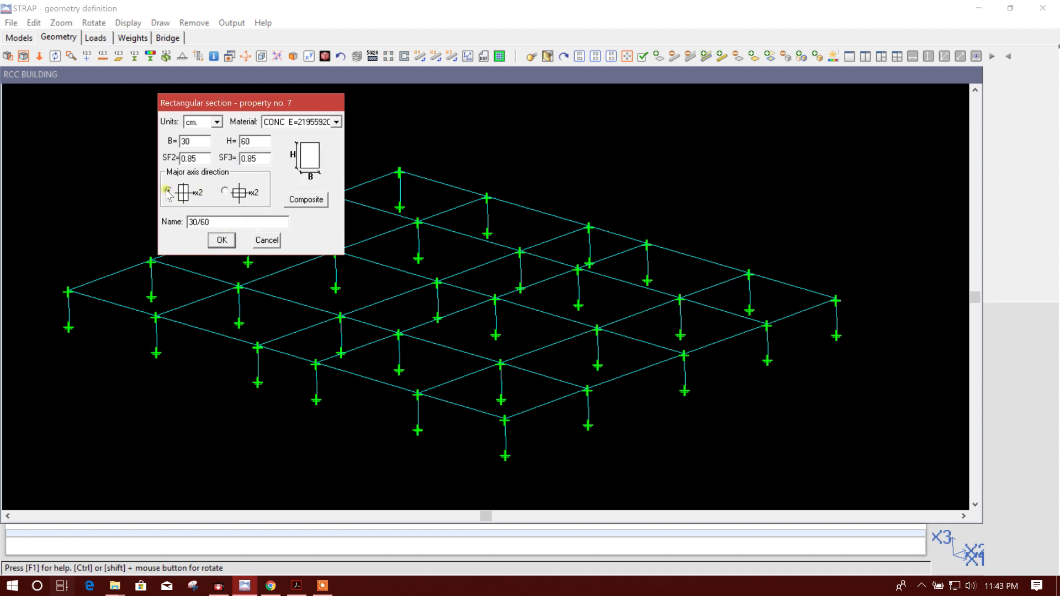
click(222, 240)
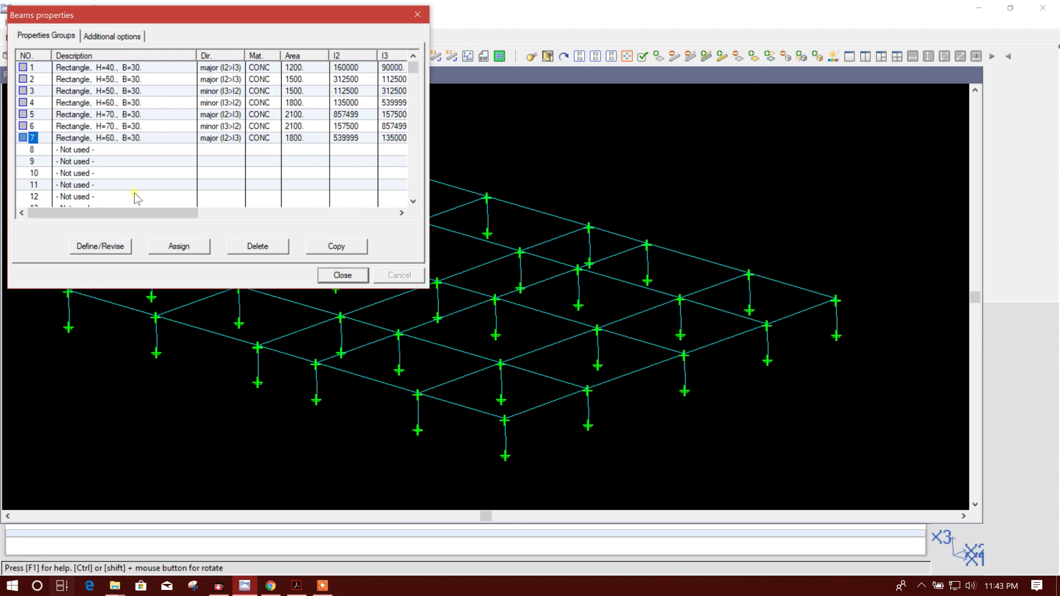
Assign property no. 7 to all perimeter and interior beams of the horizontal grid by individual selection, leaving out the columns
click(197, 246)
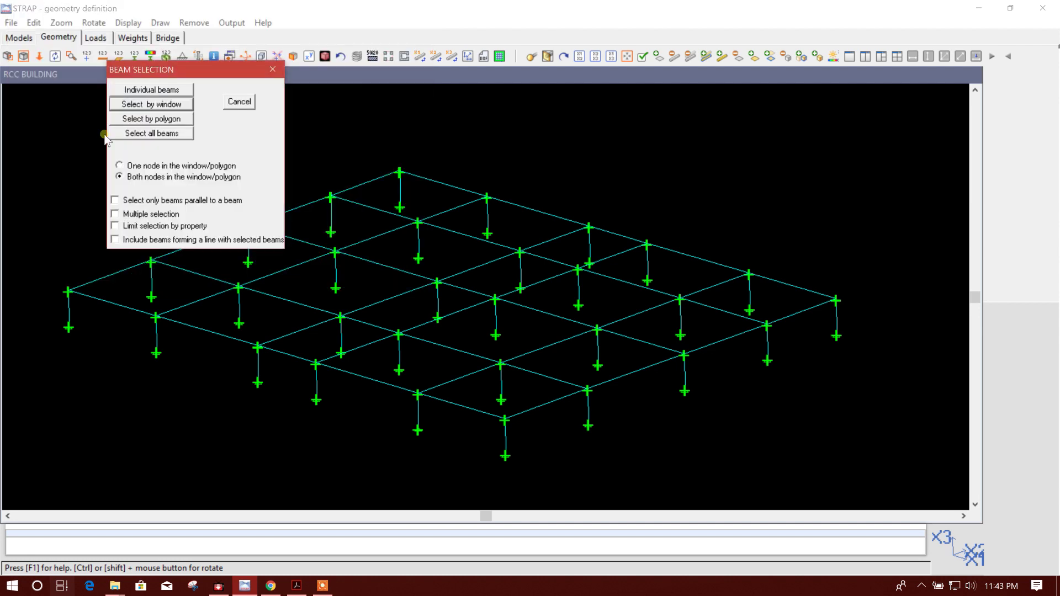
click(164, 90)
click(112, 275)
click(210, 236)
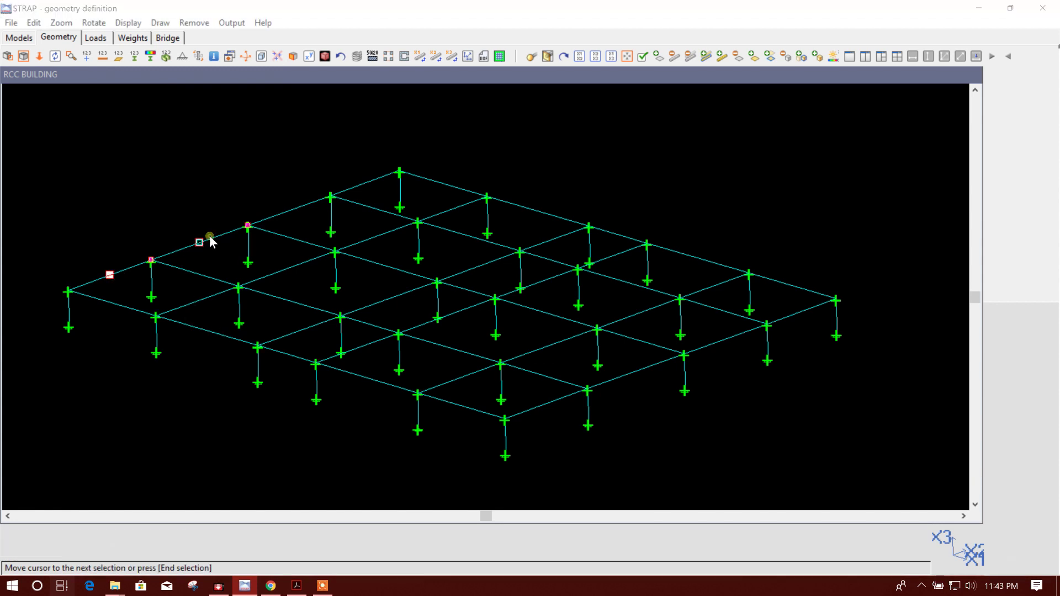
click(283, 215)
click(369, 184)
click(426, 176)
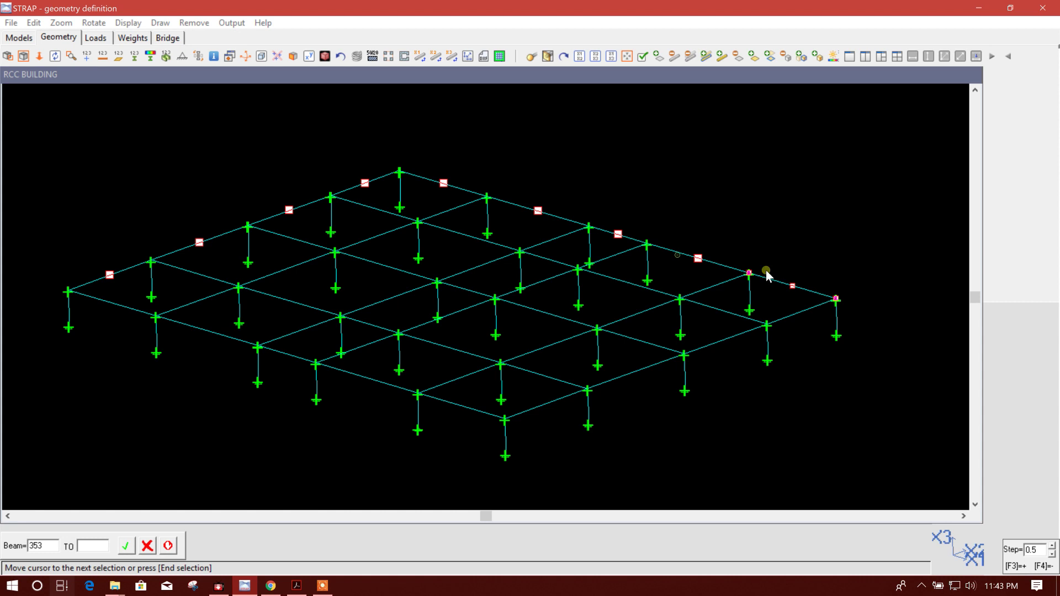
click(796, 314)
click(736, 337)
click(726, 314)
click(713, 288)
click(641, 286)
click(607, 254)
click(561, 241)
click(466, 226)
click(382, 213)
click(377, 236)
click(334, 246)
click(331, 236)
click(266, 267)
click(226, 271)
click(182, 299)
click(200, 332)
click(296, 301)
click(367, 265)
click(466, 297)
click(480, 298)
click(485, 268)
click(534, 284)
click(413, 303)
click(411, 322)
click(371, 322)
click(298, 333)
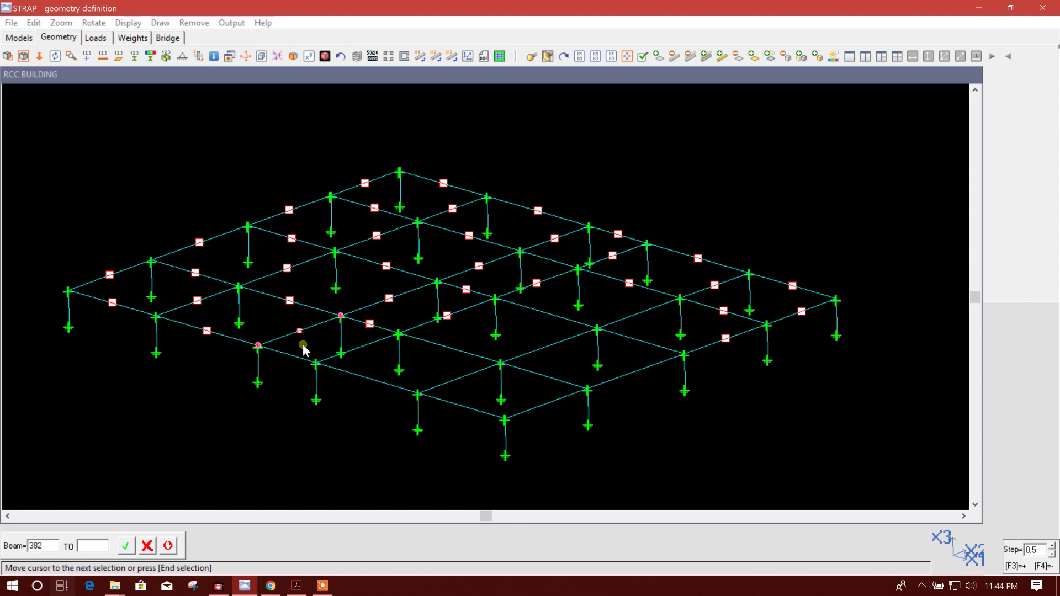
click(285, 357)
click(377, 376)
click(365, 346)
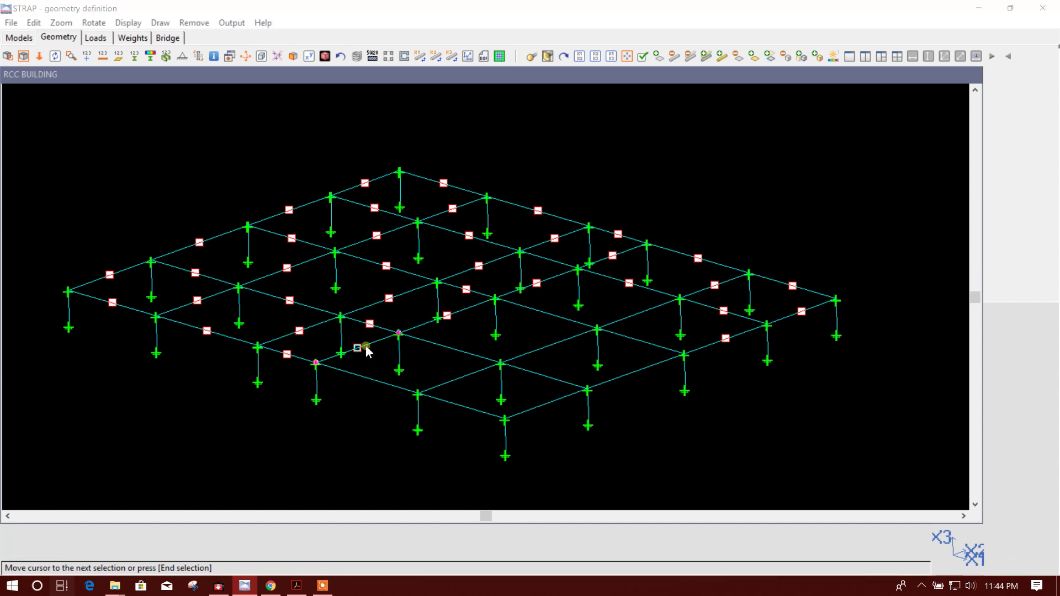
click(449, 360)
click(458, 381)
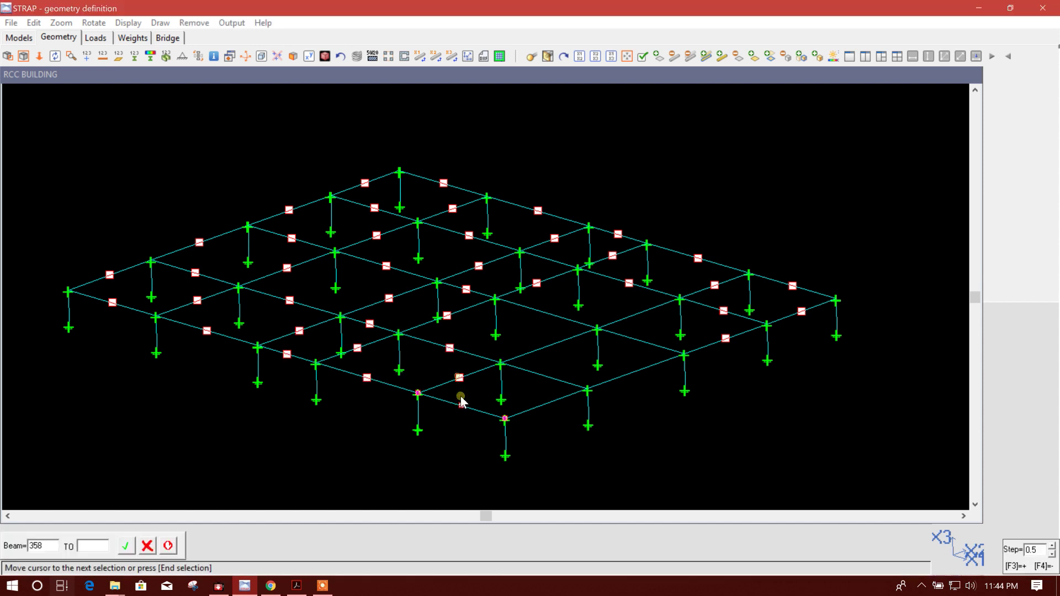
click(472, 405)
click(545, 402)
click(549, 350)
click(626, 318)
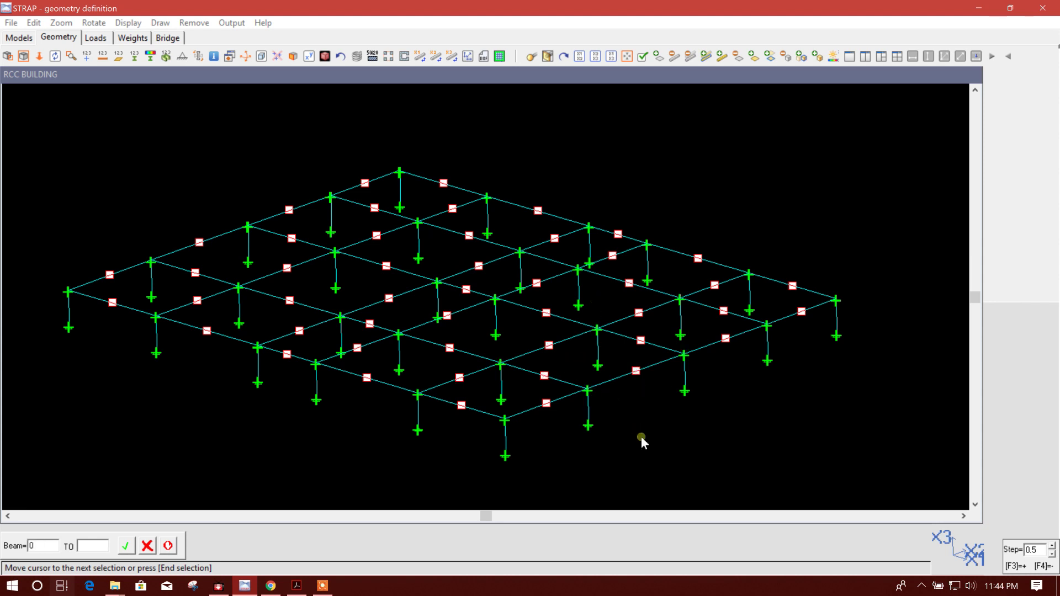
middle_drag(641, 436, 644, 450)
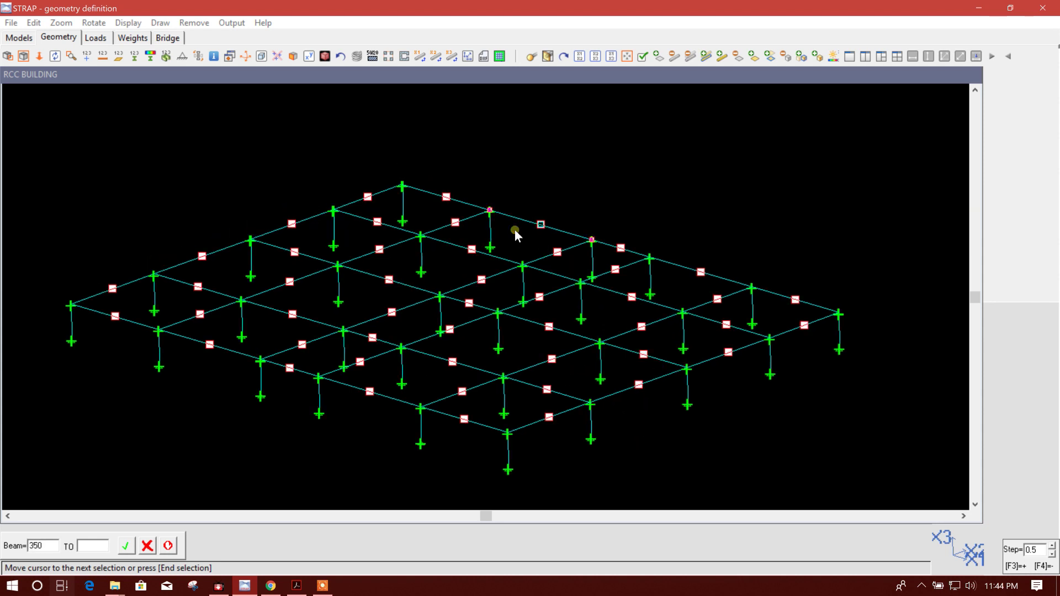
click(642, 386)
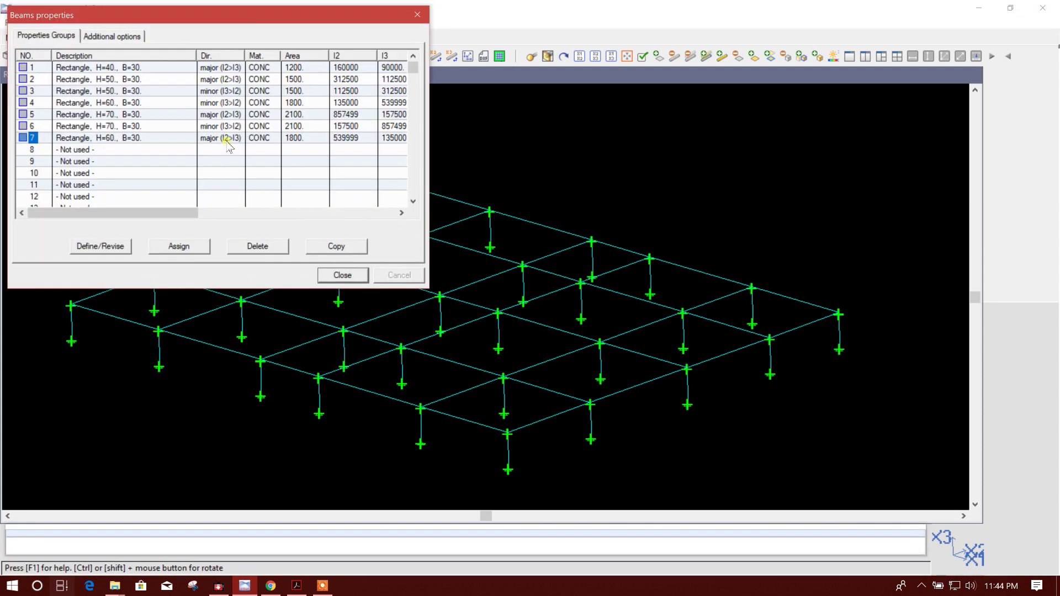
click(325, 274)
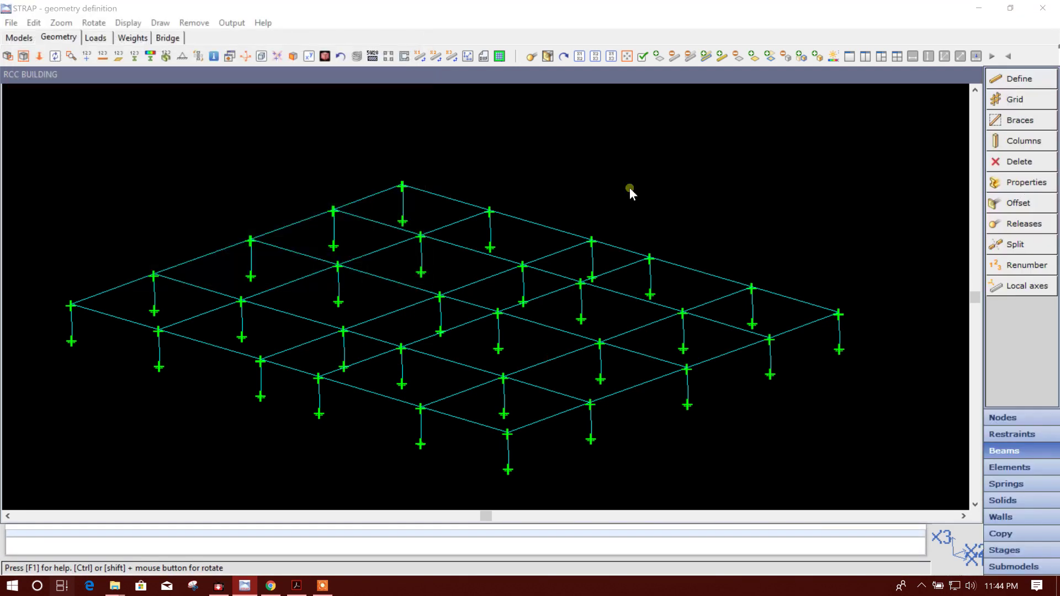
Render the model in solid view and examine the beam and column sections around the grid
click(323, 57)
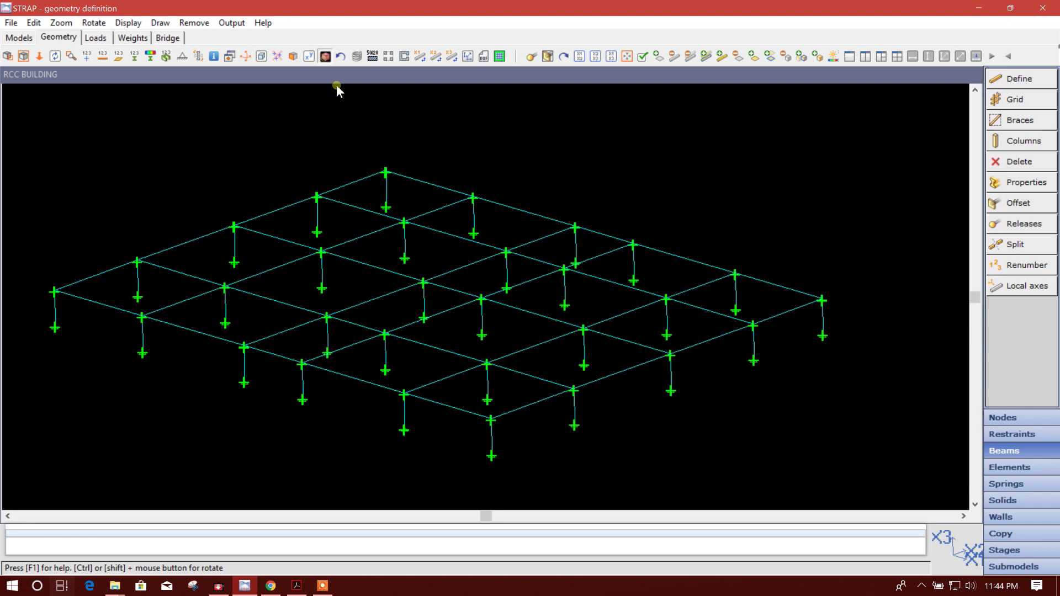
middle_drag(200, 271, 254, 258)
scroll(124, 272, up, 2)
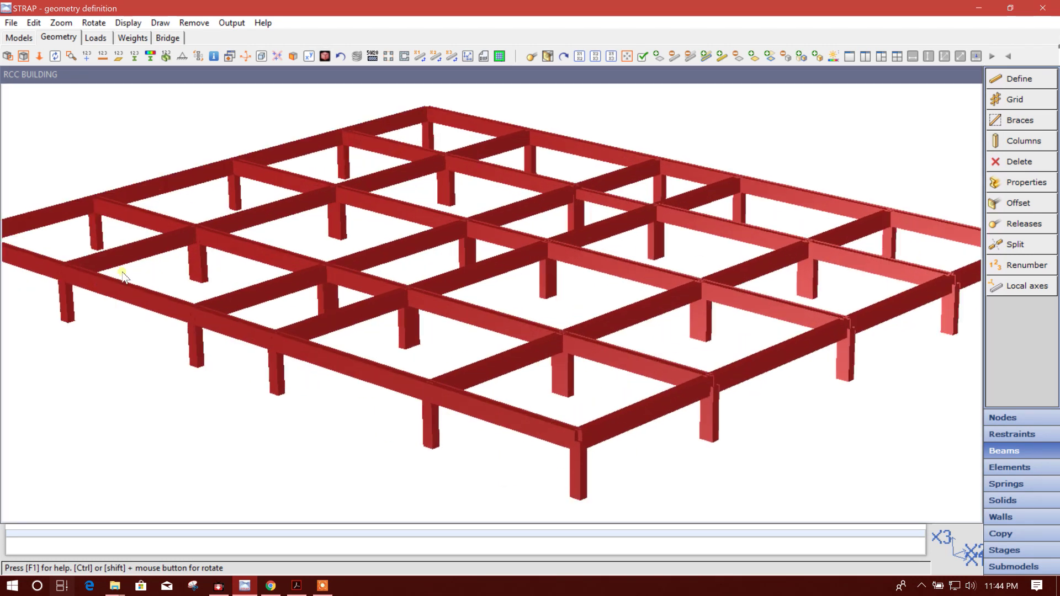
middle_drag(487, 330, 417, 373)
scroll(463, 395, down, 2)
middle_drag(645, 370, 617, 391)
middle_drag(435, 338, 577, 309)
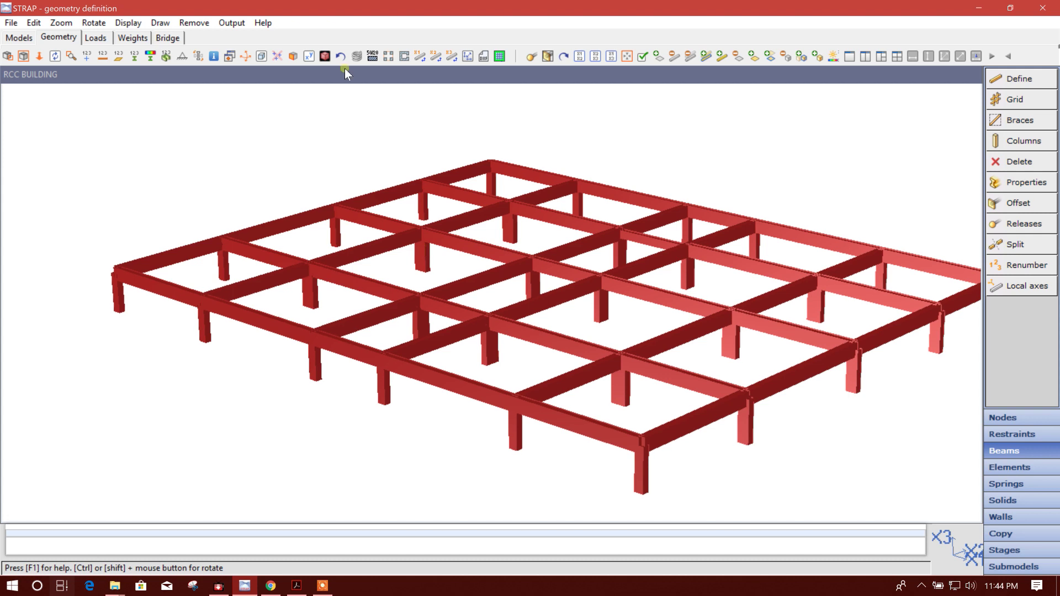
Return the model to wireframe display and bring the whole beam grid back into isometric view
click(260, 57)
click(262, 56)
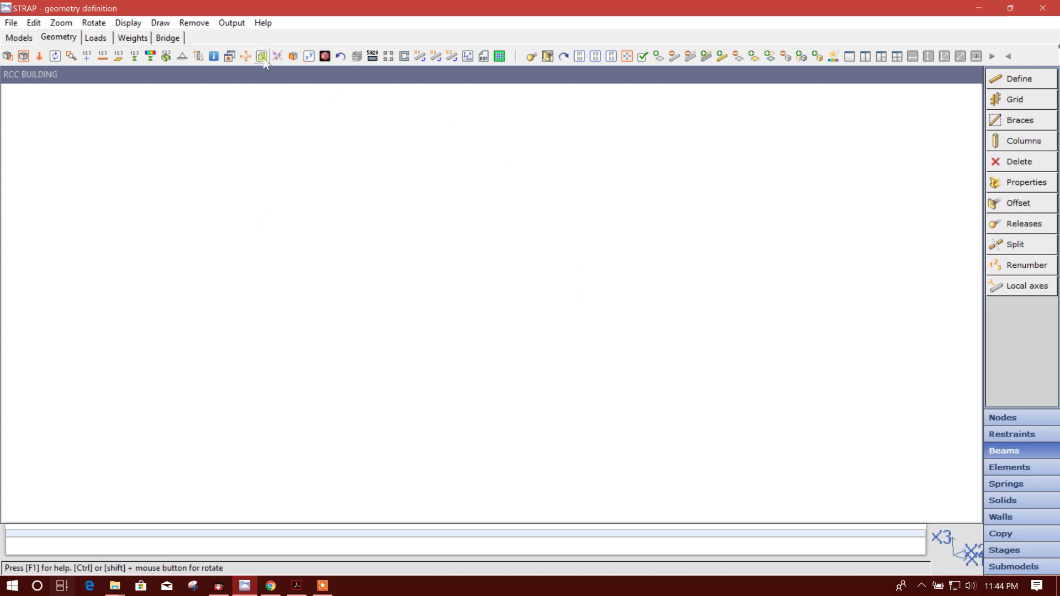
click(323, 58)
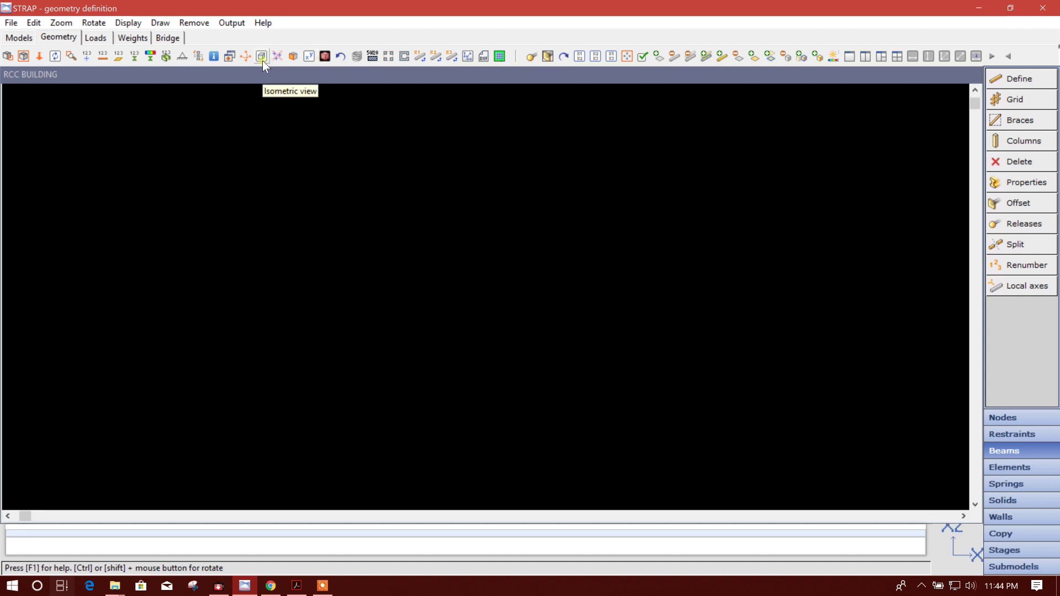
scroll(416, 281, down, 5)
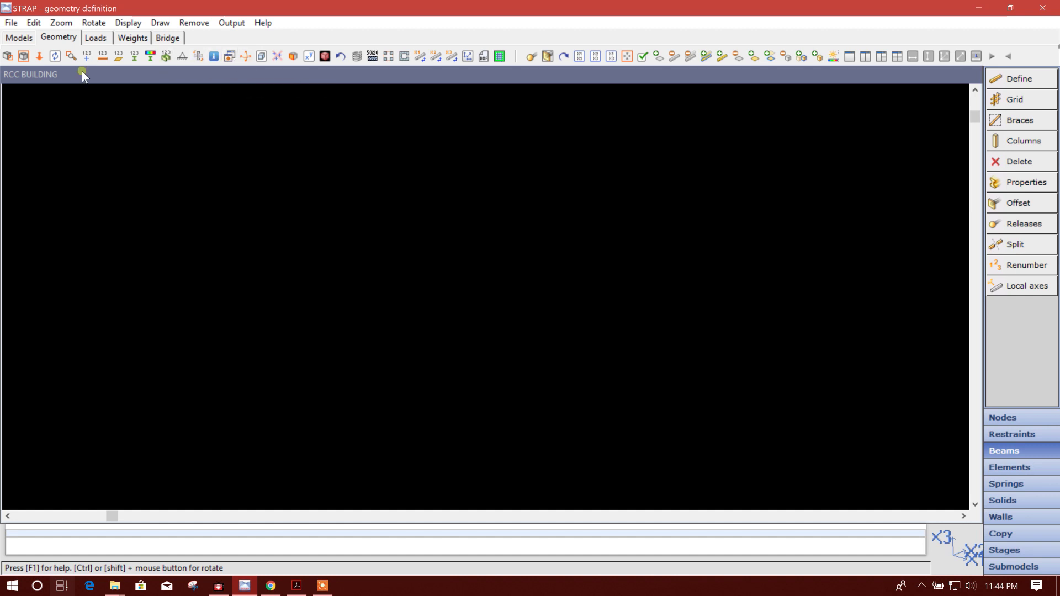
click(72, 55)
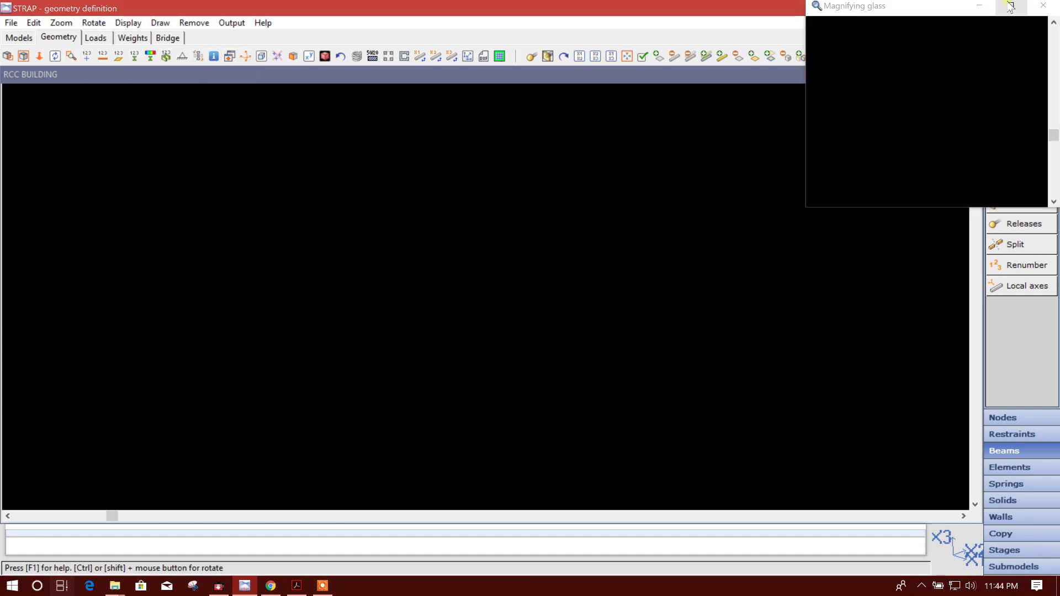
click(1039, 6)
click(23, 57)
middle_drag(447, 277, 315, 268)
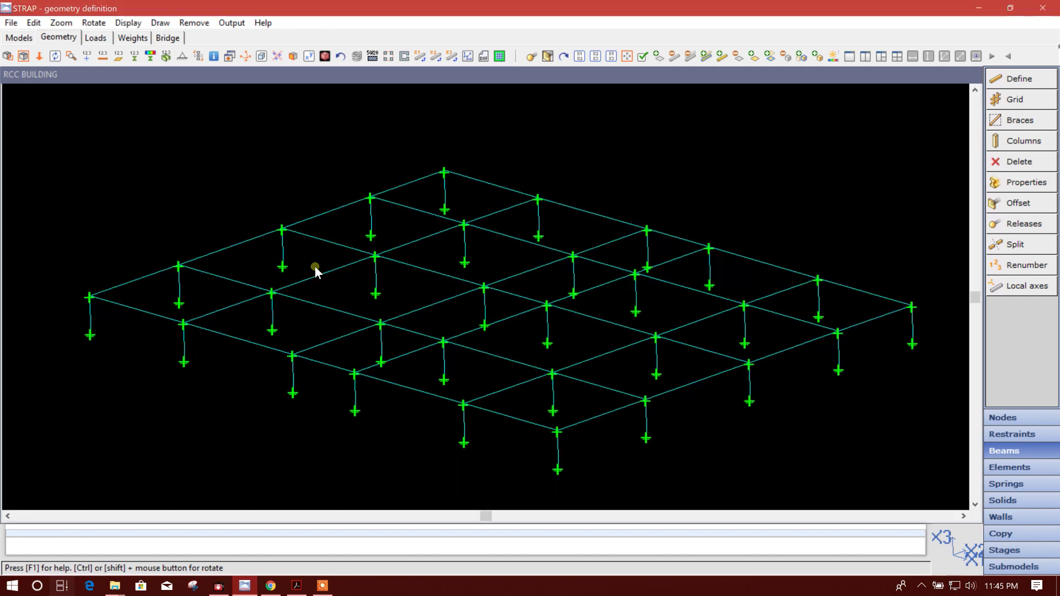
click(26, 56)
ctrl+drag(406, 327, 153, 158)
click(30, 55)
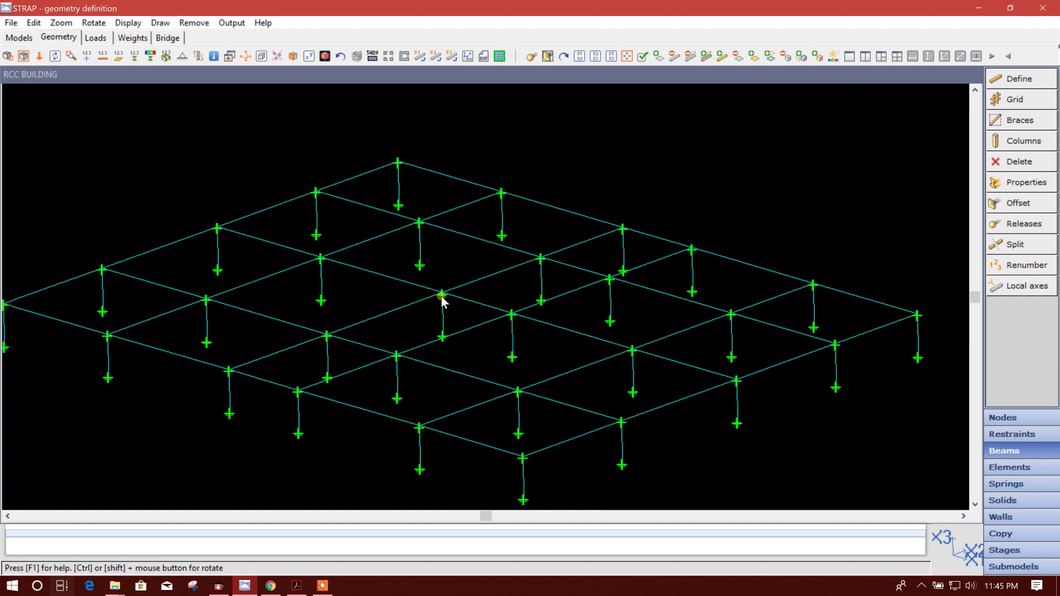
click(495, 313)
mouse_move(495, 313)
middle_down()
mouse_move(496, 293)
mouse_move(495, 305)
middle_up()
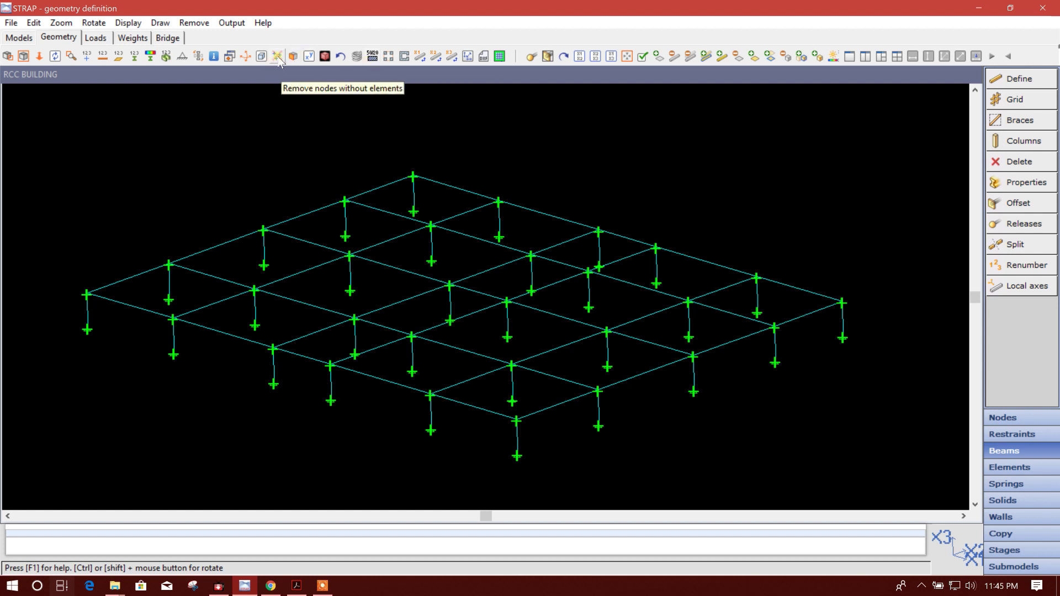
Remove the lower and upper X3 display limits to show the full height of the building
click(309, 57)
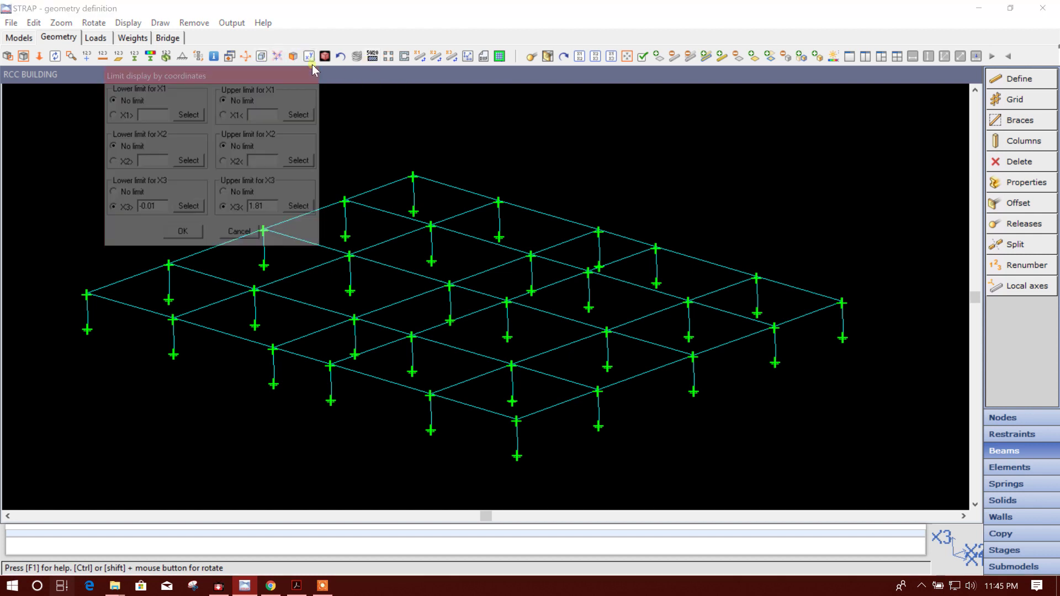
click(133, 195)
click(246, 194)
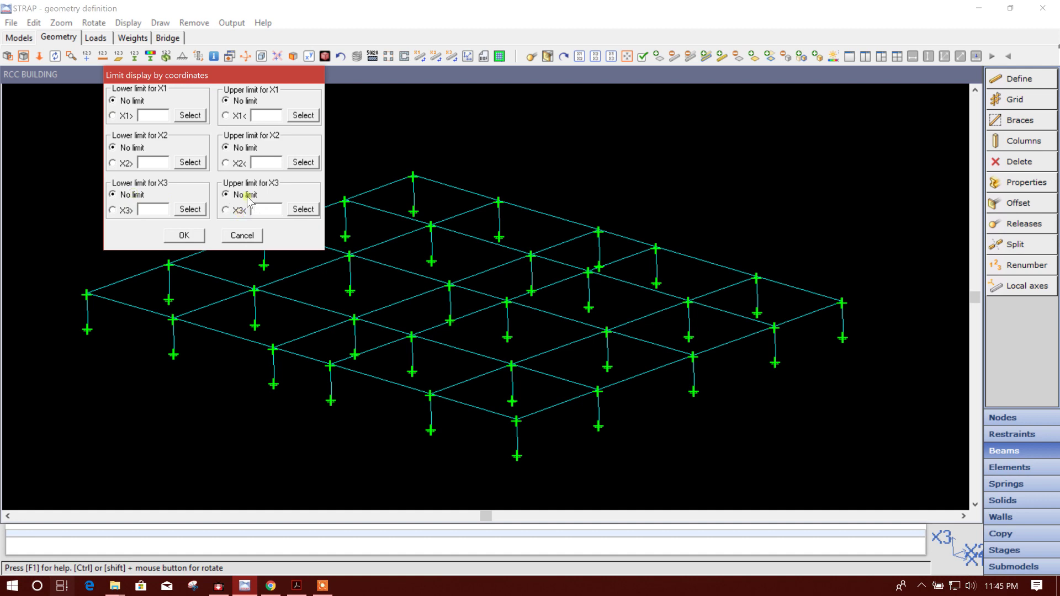
click(184, 235)
click(135, 289)
ctrl+drag(134, 290, 166, 258)
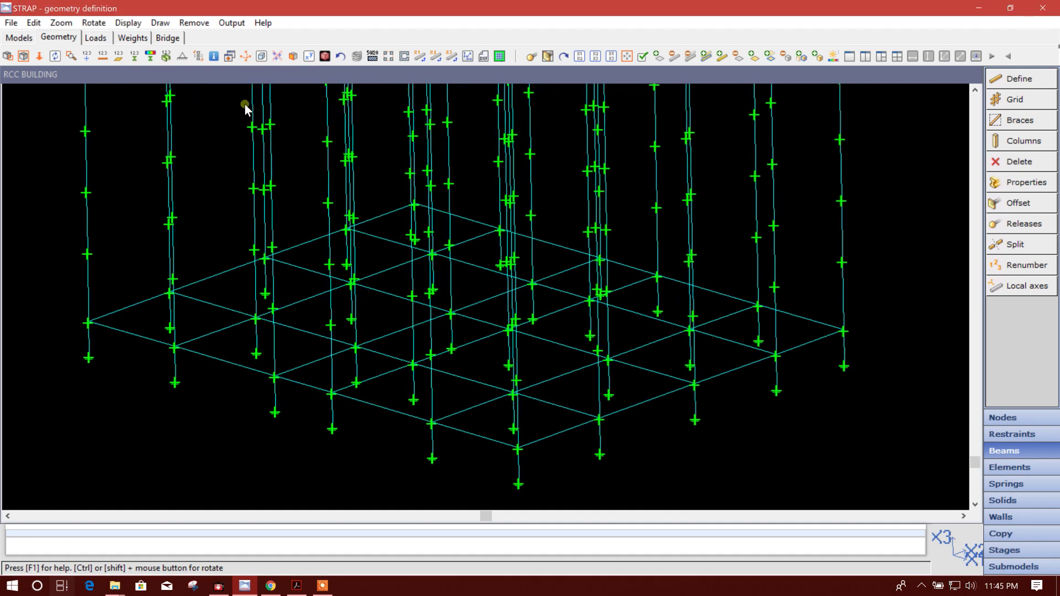
Limit the display to the storey above the grid, with X3 above 1.79 and below the next level's column nodes
click(307, 56)
click(187, 211)
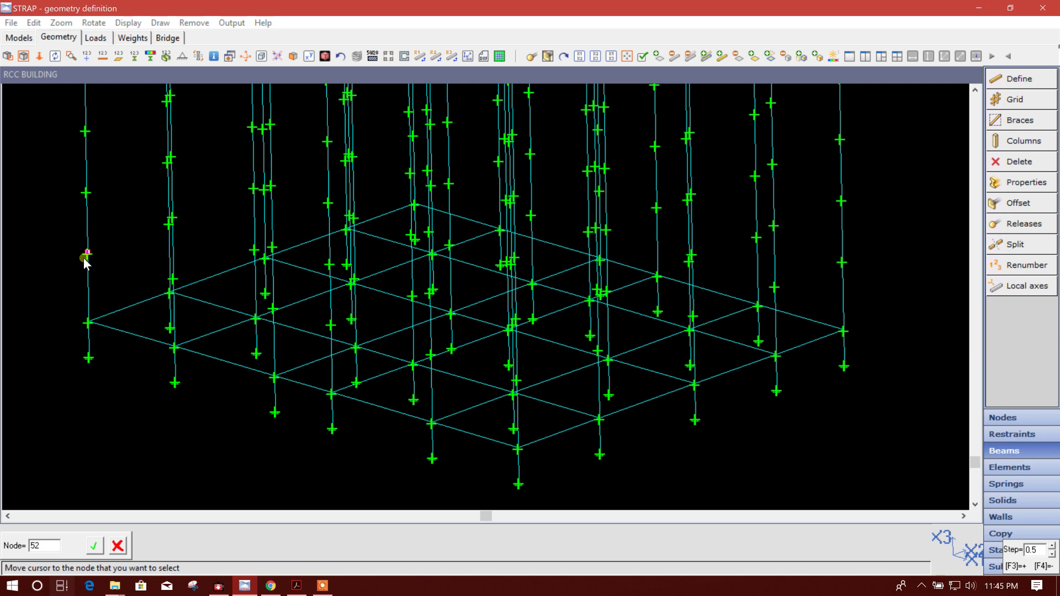
click(87, 321)
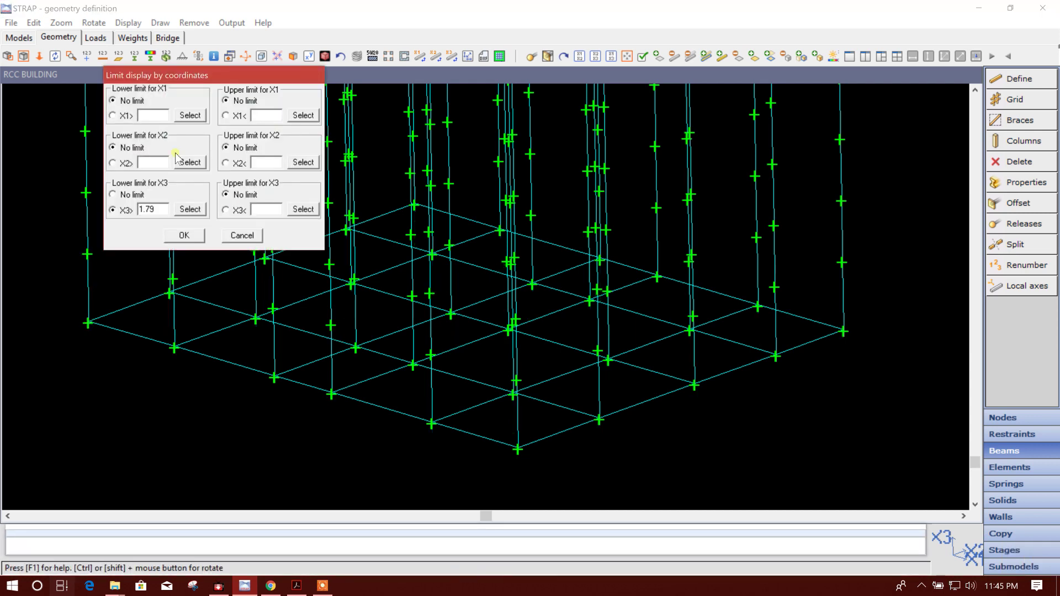
click(299, 210)
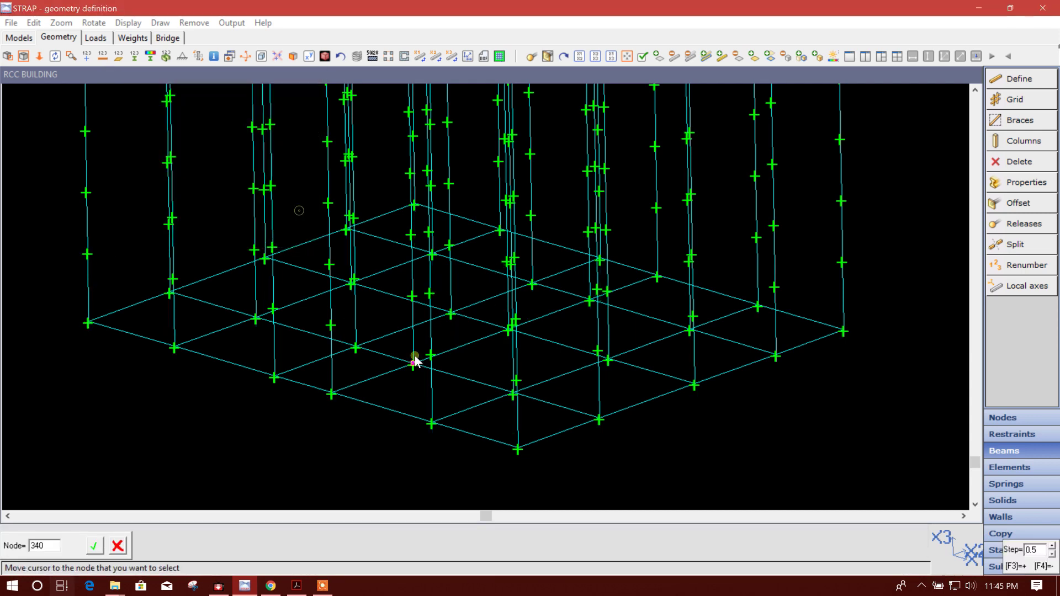
click(121, 278)
click(183, 236)
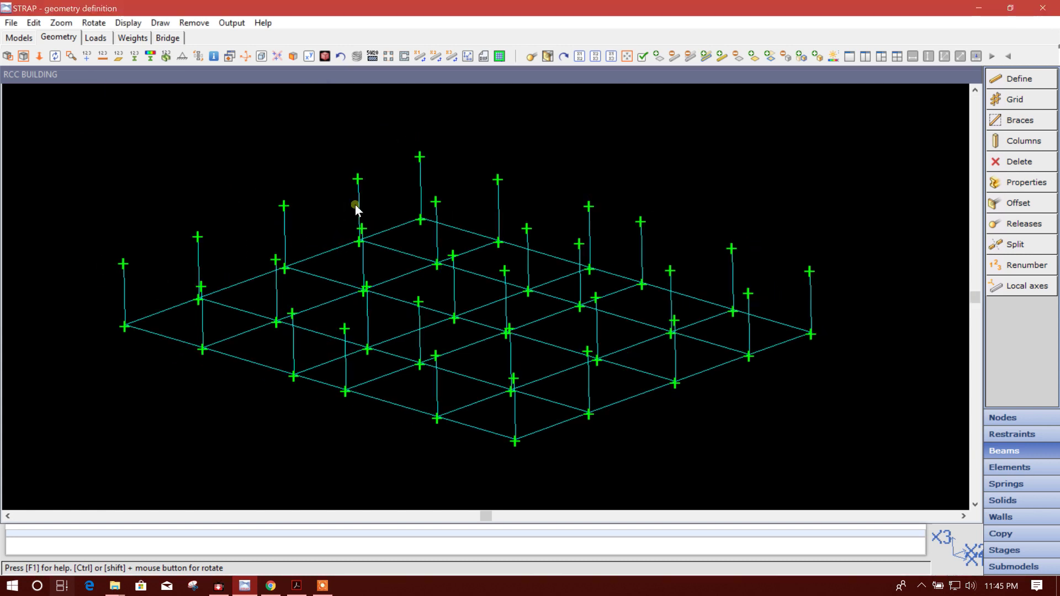
Isolate the level at the storey's column tops by defining its plane through three corner nodes, shown in isometric view
click(291, 58)
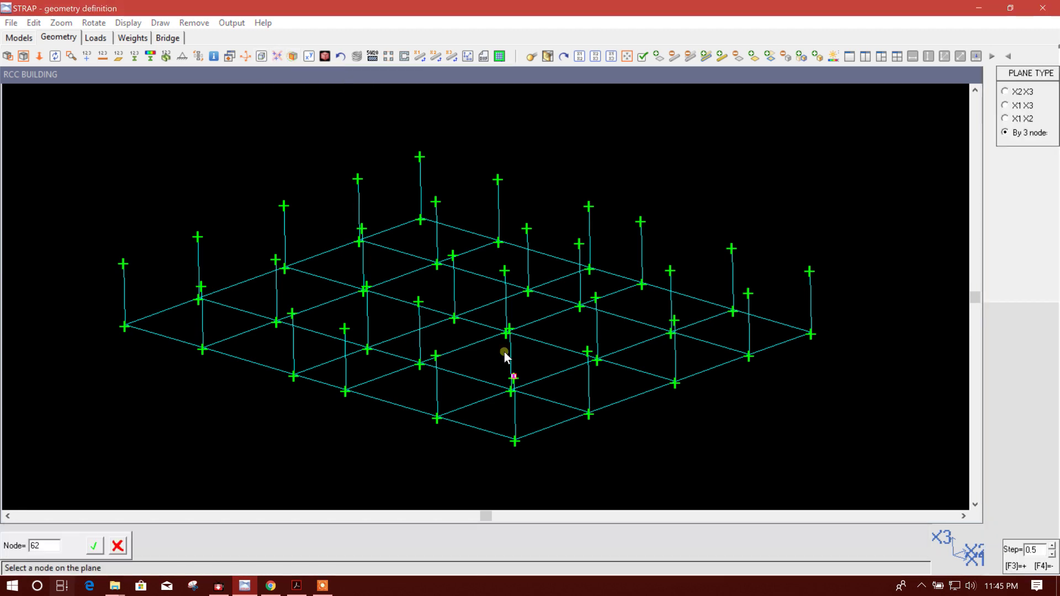
click(134, 272)
click(515, 377)
click(801, 278)
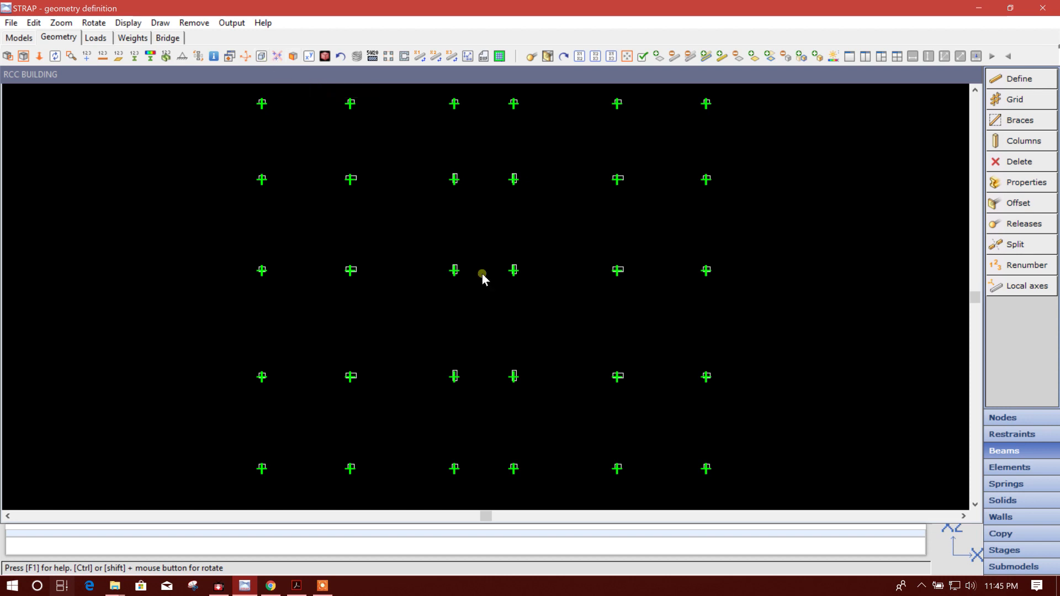
middle_drag(482, 273, 448, 272)
click(258, 57)
scroll(370, 297, up, 3)
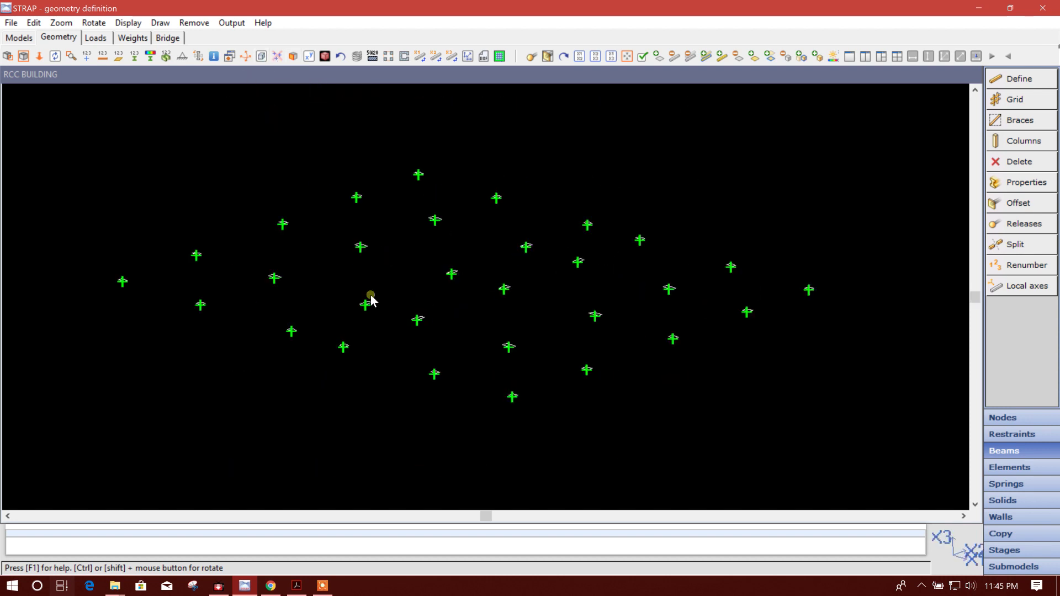
middle_drag(404, 275, 443, 274)
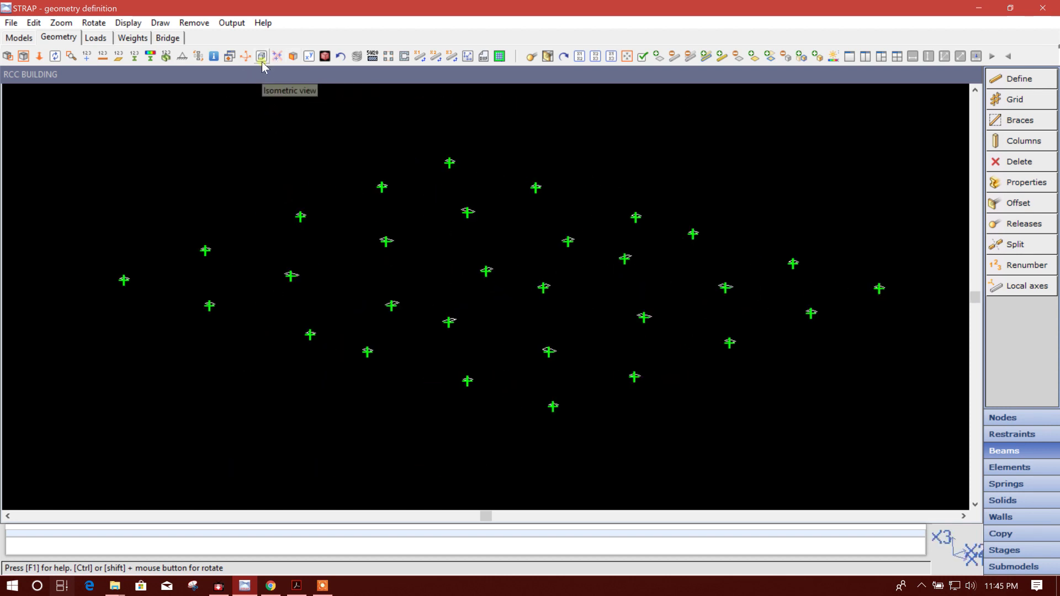
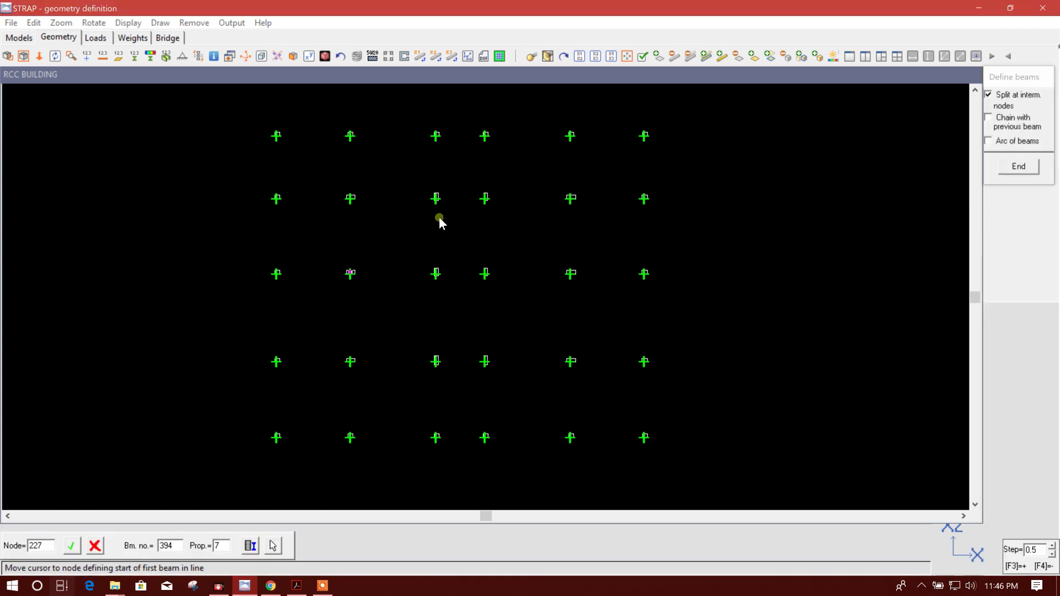
Define the four perimeter beam lines of the isolated level with property 7, split at intermediate nodes
click(279, 440)
click(284, 136)
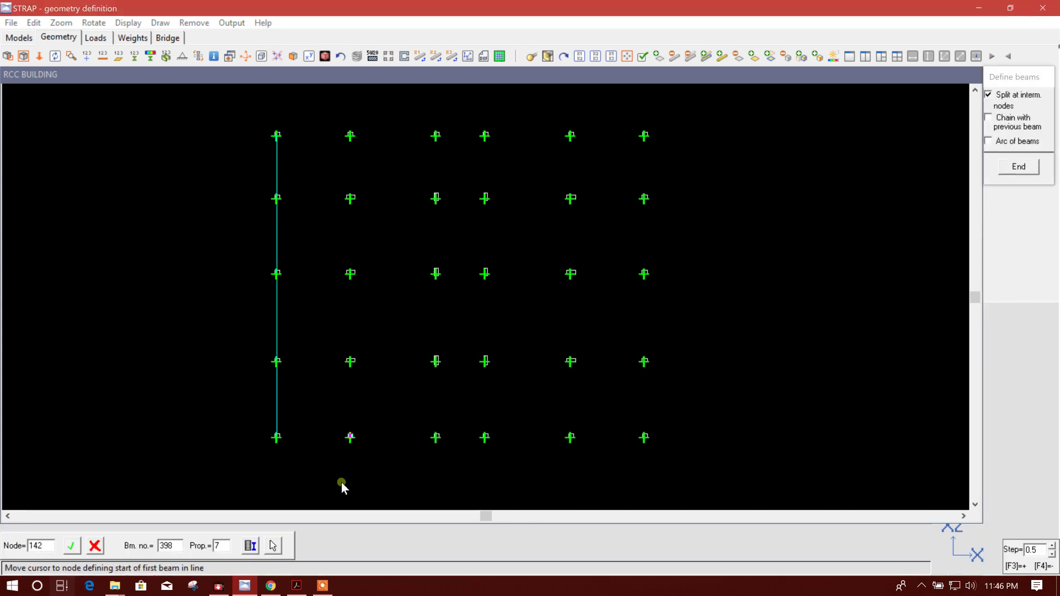
click(287, 445)
click(642, 436)
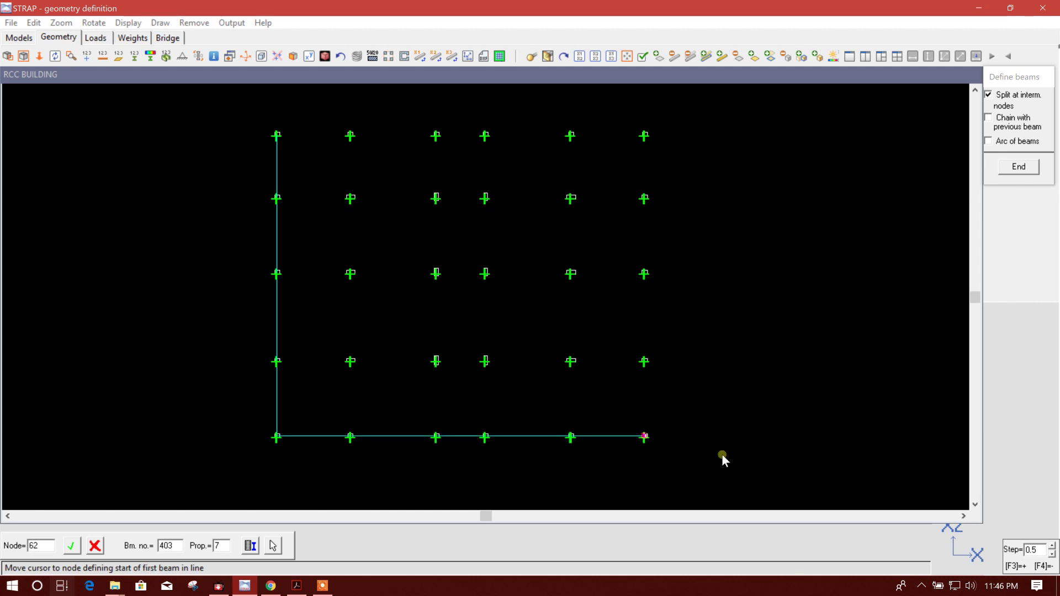
click(284, 138)
click(644, 133)
click(650, 367)
click(668, 154)
Define the four interior beam lines running parallel to X2 across the level between opposite perimeter beams
click(360, 433)
click(353, 148)
click(438, 433)
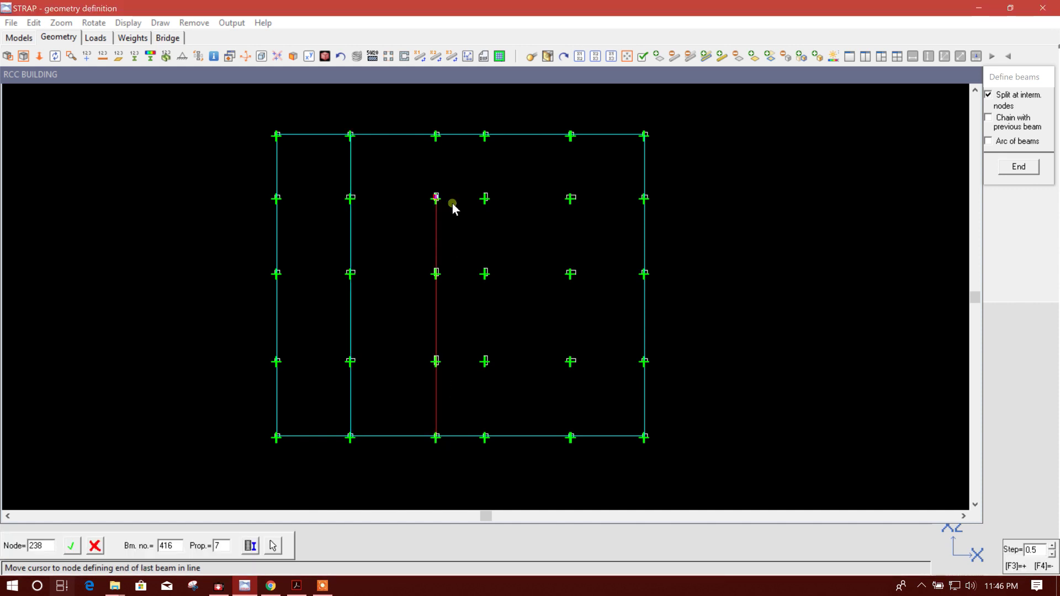
click(446, 155)
click(490, 436)
click(491, 157)
click(570, 433)
click(576, 161)
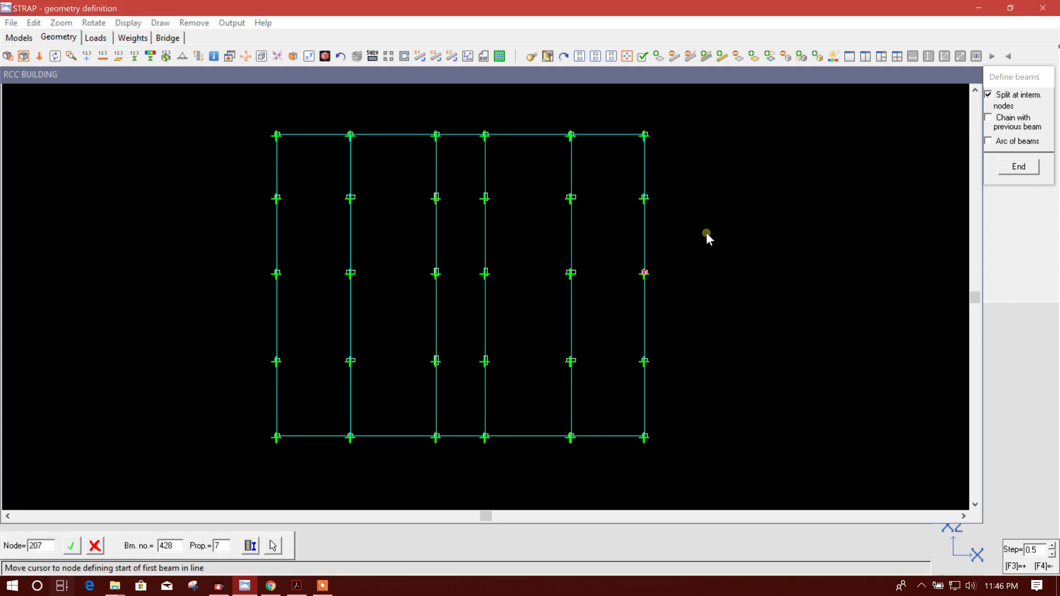
Define the three interior beam lines running parallel to X1 across the full width of the level and end beam definition
click(277, 360)
click(643, 360)
click(307, 289)
click(641, 272)
click(294, 209)
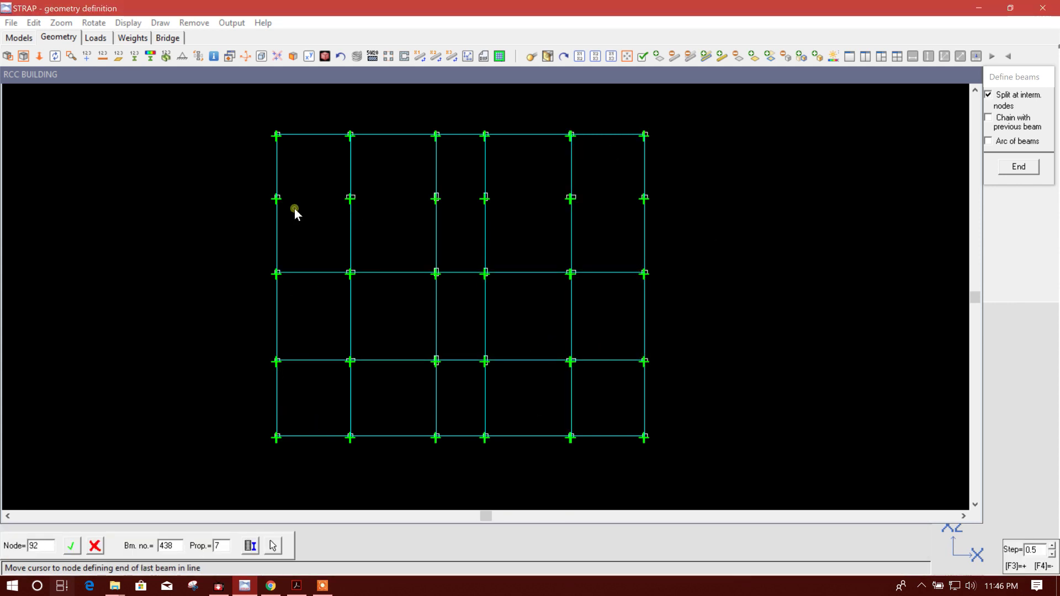
click(641, 200)
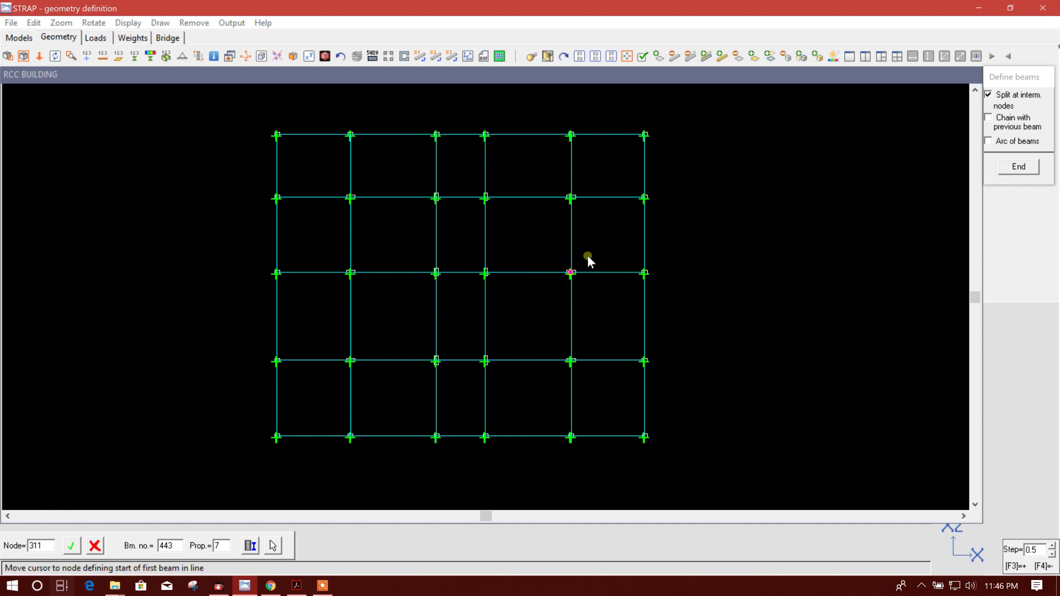
click(1019, 167)
Define beam property 8 as a rectangular CONC section with B 25 cm and H 60 cm
click(1020, 182)
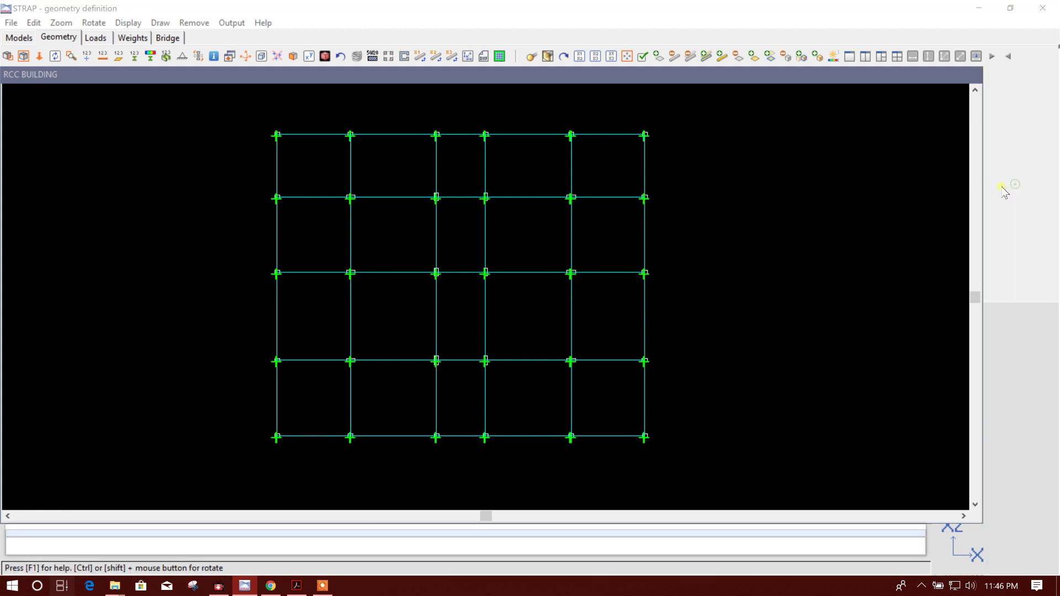
click(39, 153)
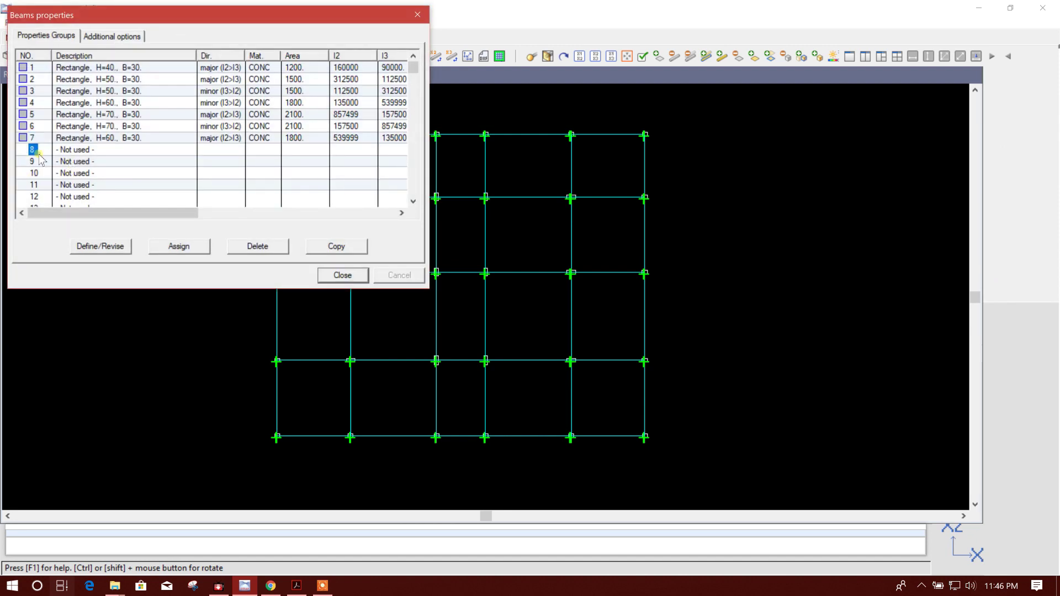
click(111, 246)
click(231, 132)
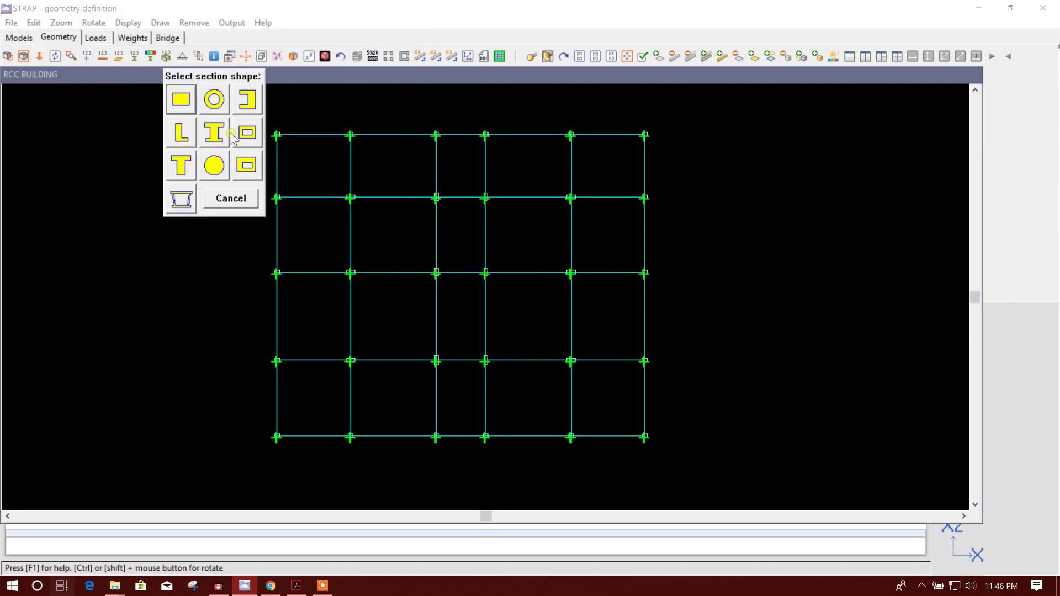
click(188, 108)
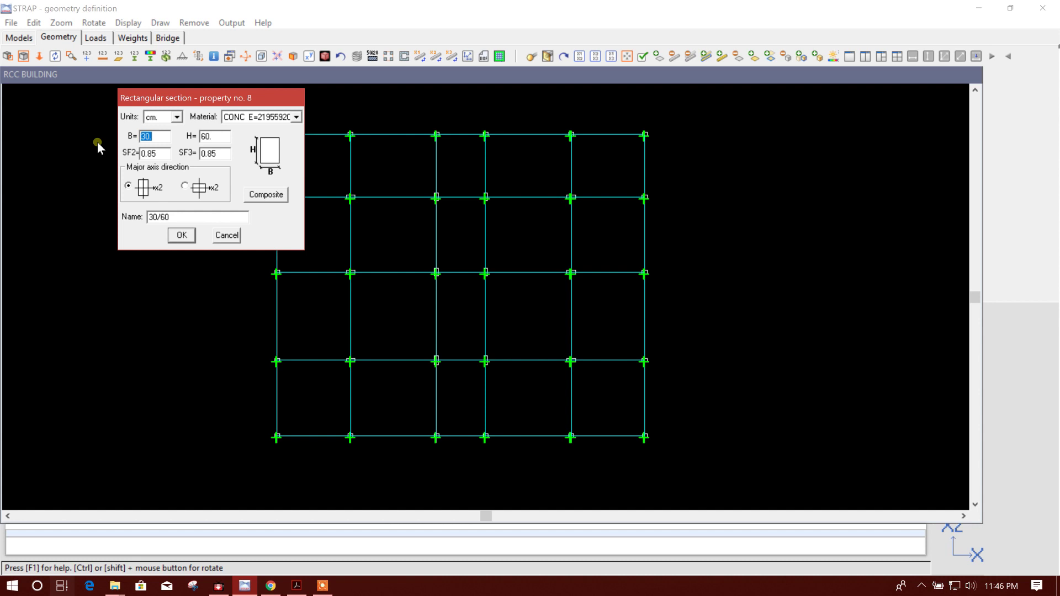
text(25)
click(221, 138)
click(169, 155)
click(182, 236)
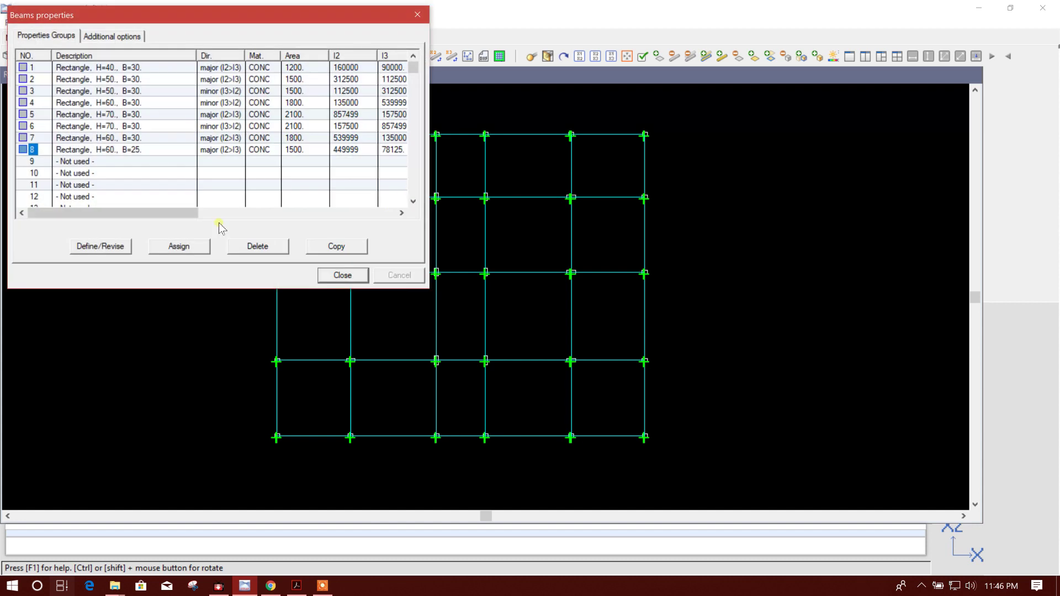
Assign property 8 to all beams of the level, selecting them with a window around the whole grid
click(184, 252)
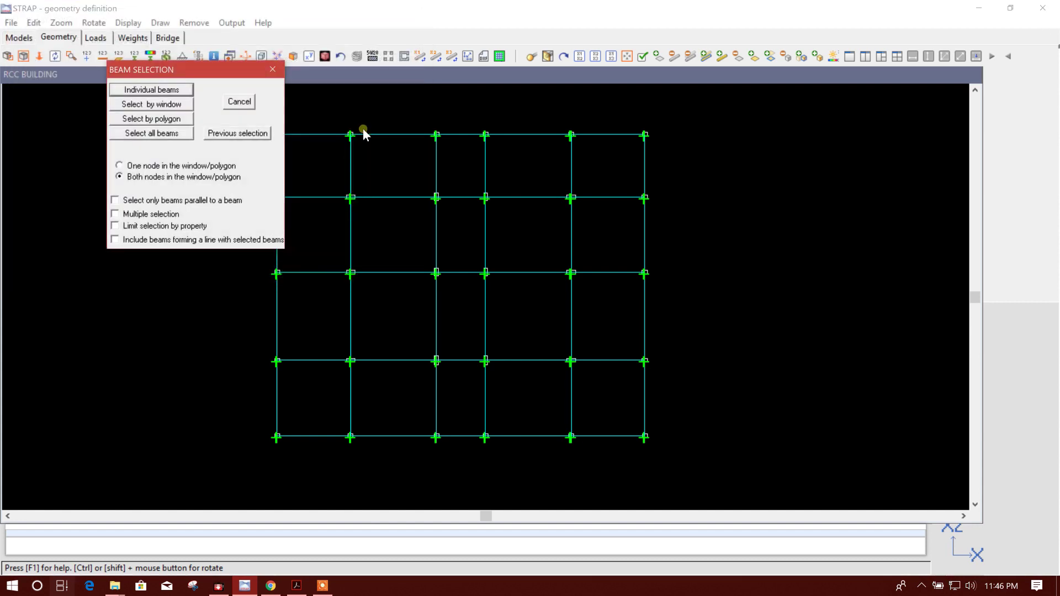
click(157, 105)
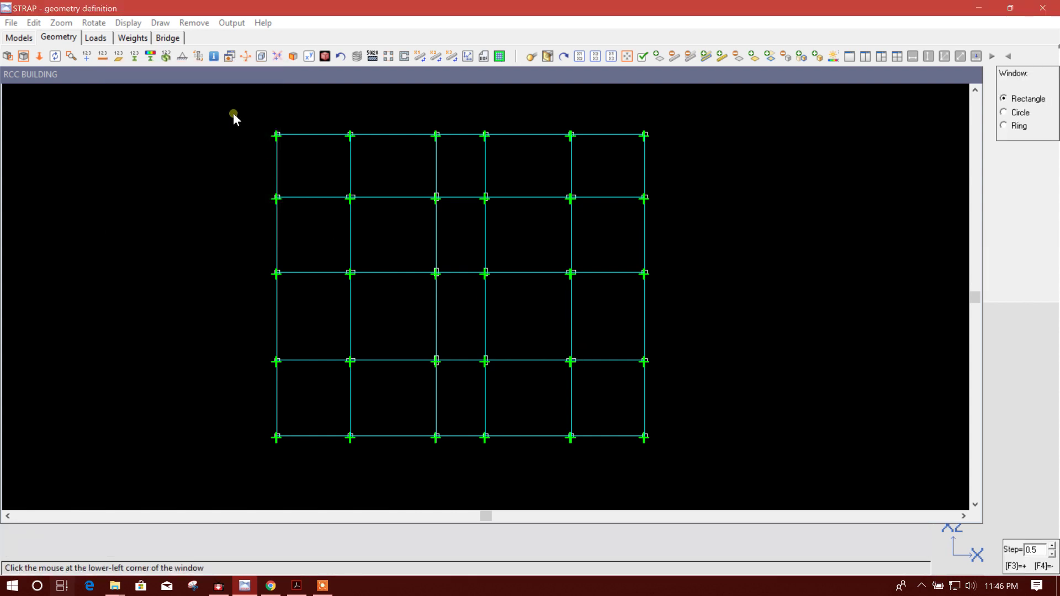
click(248, 117)
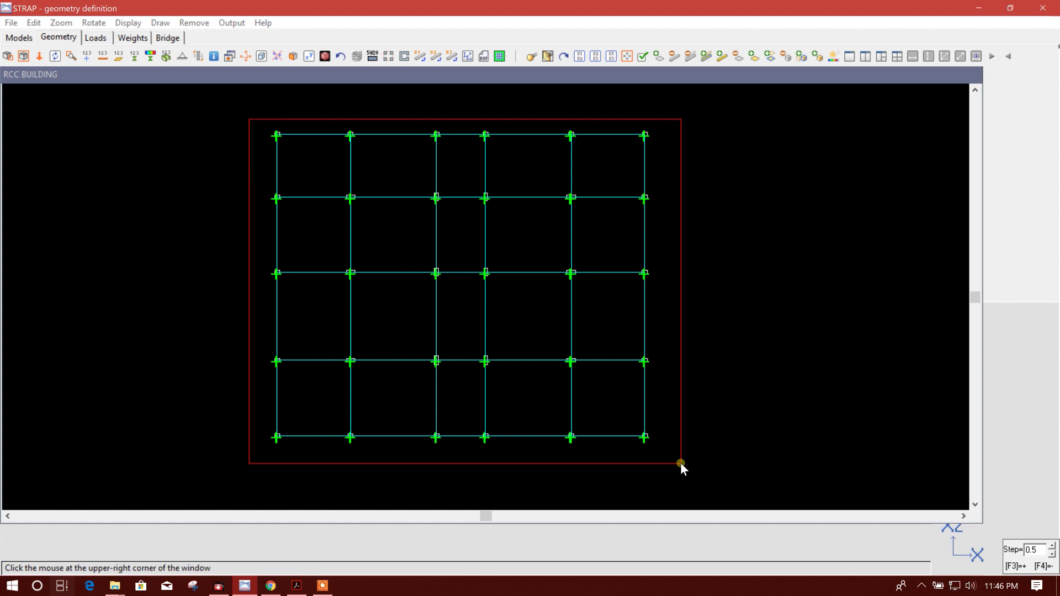
click(681, 462)
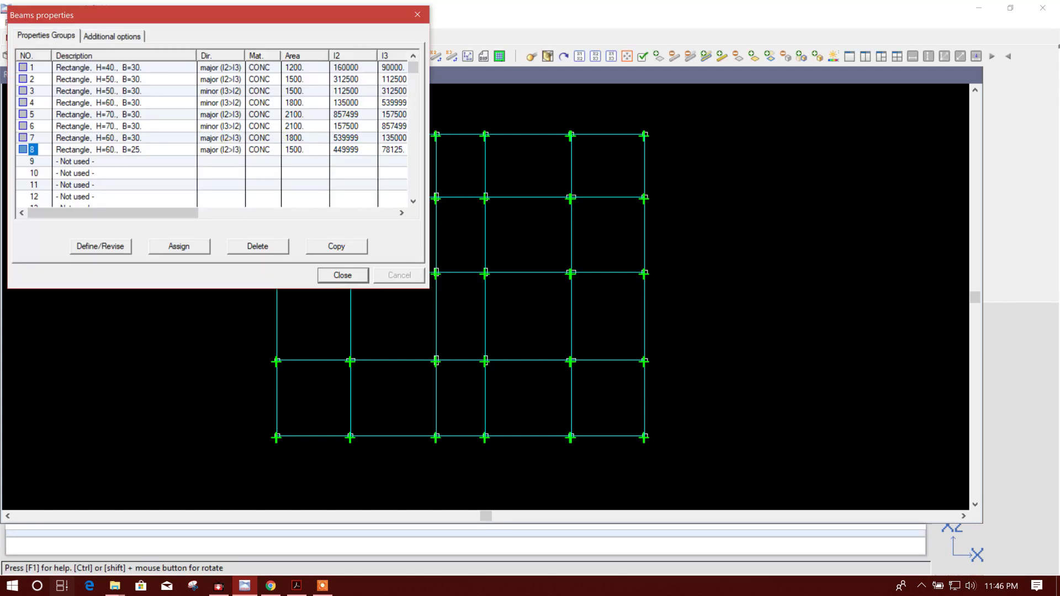
click(342, 275)
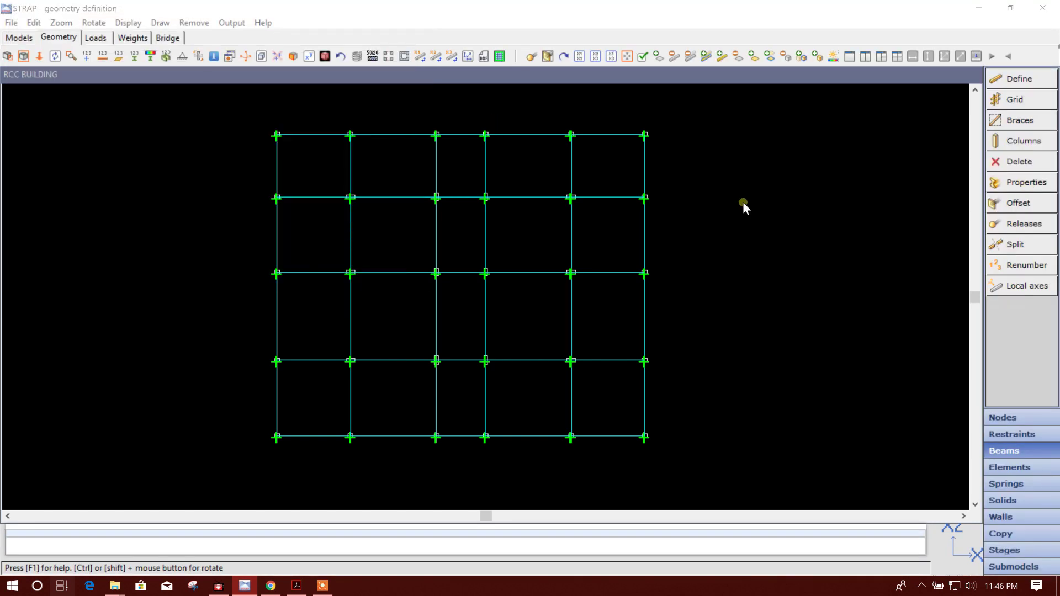
Render the level in isometric solid view and examine the beam sections across the grid
click(264, 59)
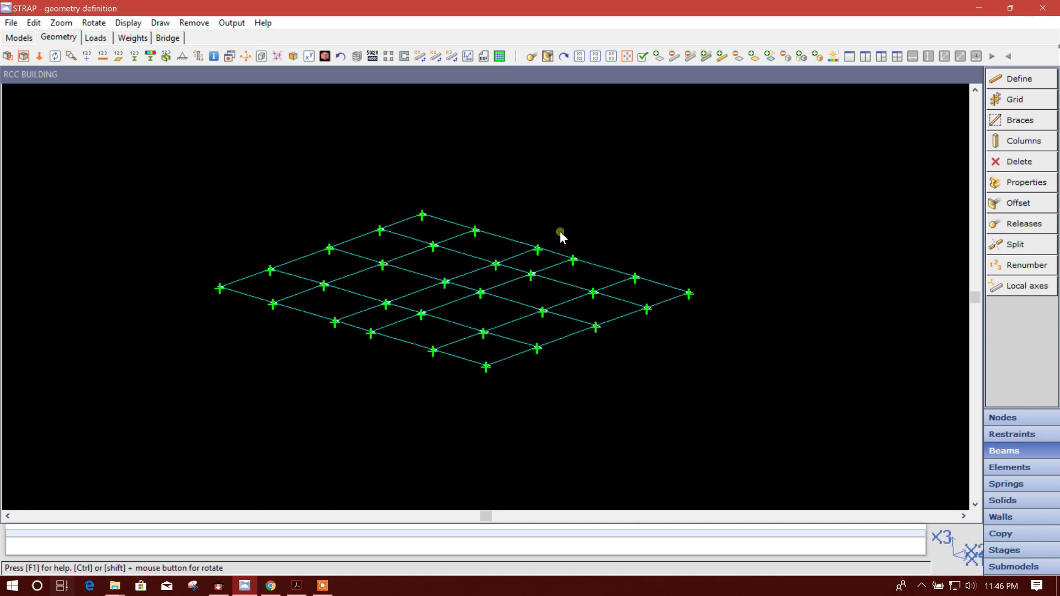
click(325, 56)
scroll(490, 303, up, 3)
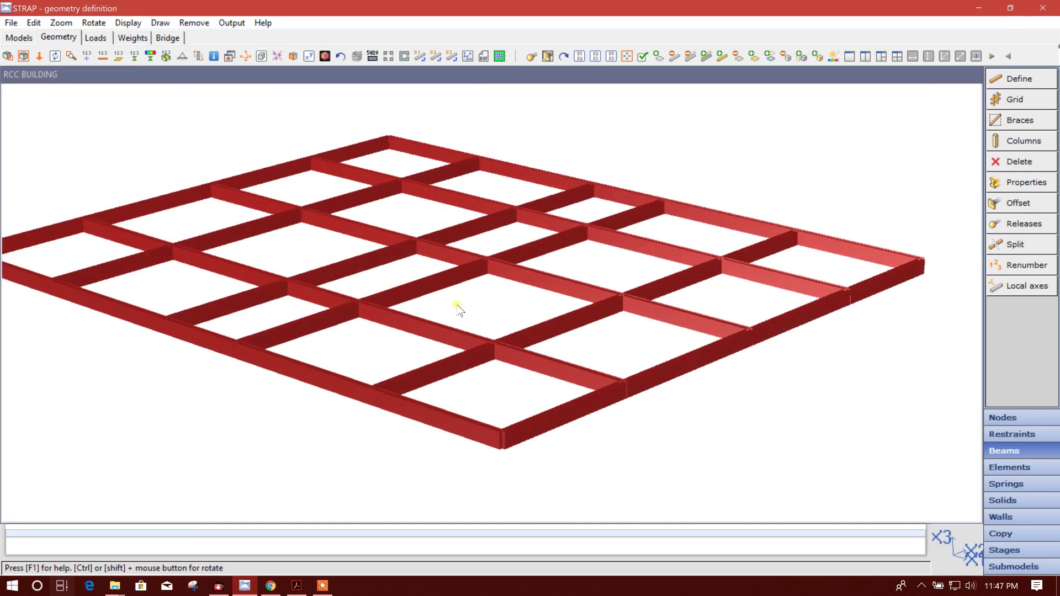
middle_drag(457, 305, 509, 289)
scroll(509, 289, up, 3)
scroll(225, 263, down, 5)
middle_drag(452, 233, 417, 254)
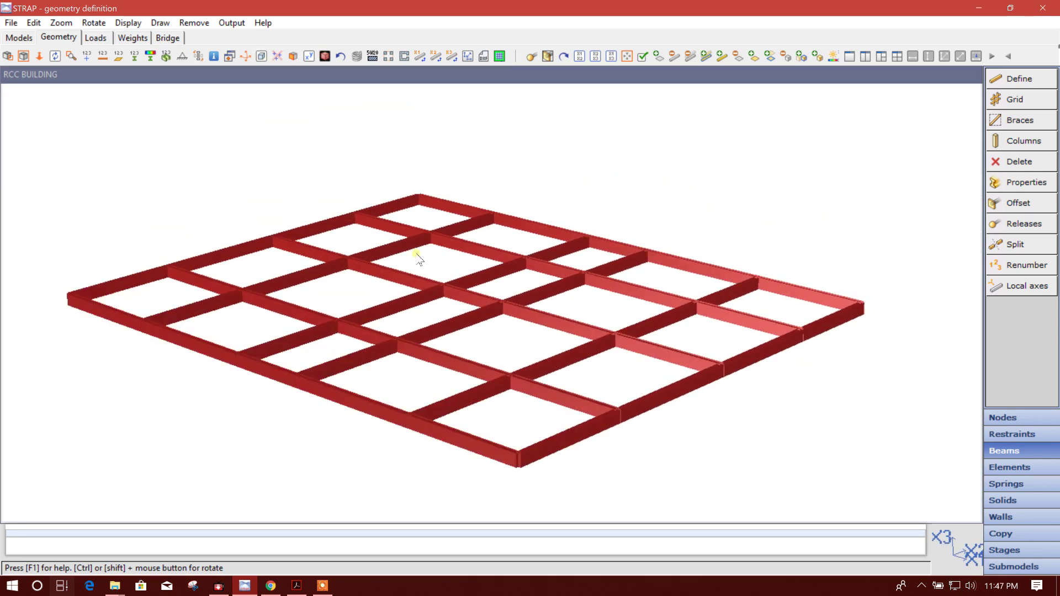
Return the level to wireframe display and turn the beam grid to the X1-X2 plan view
click(326, 56)
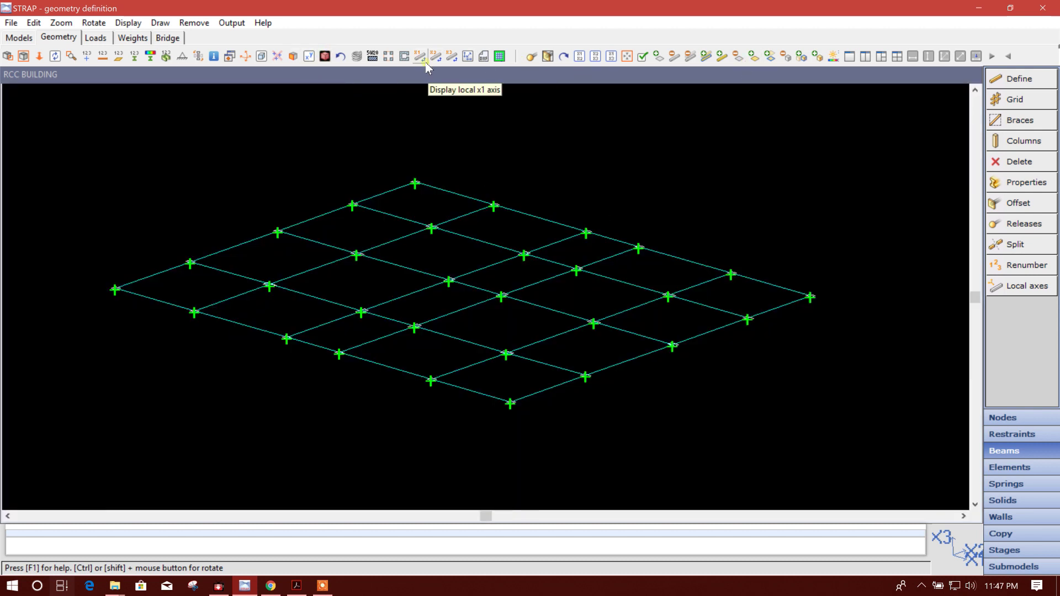
click(262, 57)
scroll(524, 253, down, 2)
middle_drag(618, 283, 516, 267)
middle_drag(724, 279, 689, 276)
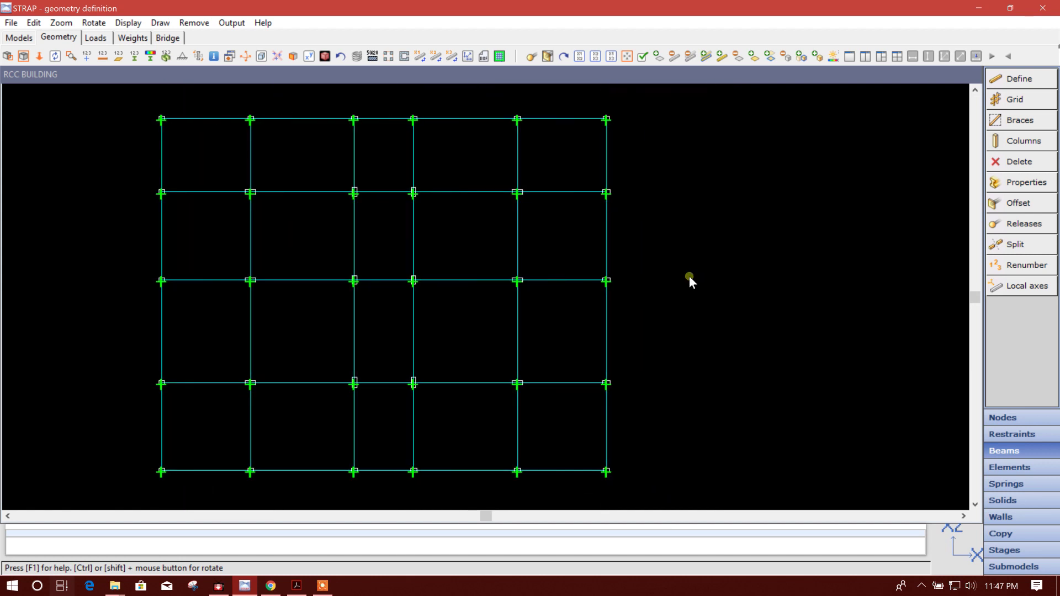